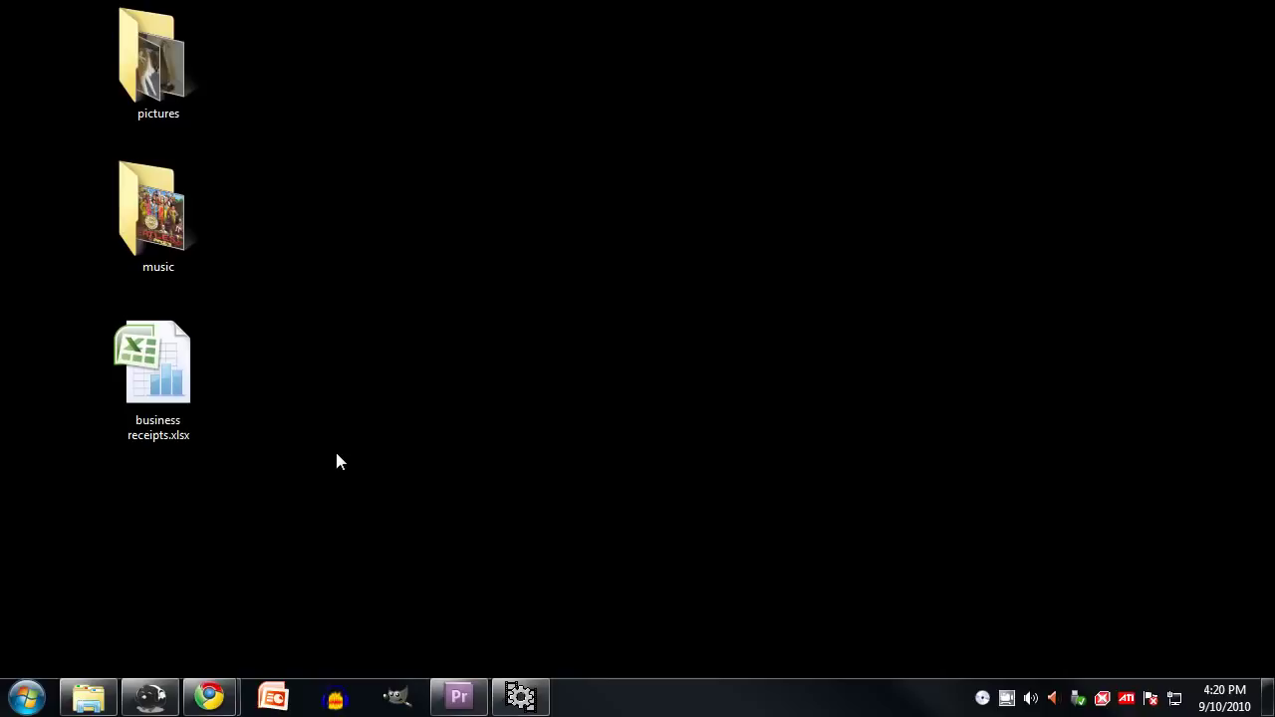
- Show the full file path of the Desktop folder in its explorer window
{"action": "left_click", "coordinate": [89, 696]}
{"action": "left_click", "coordinate": [837, 185]}
{"action": "left_click", "coordinate": [838, 187]}
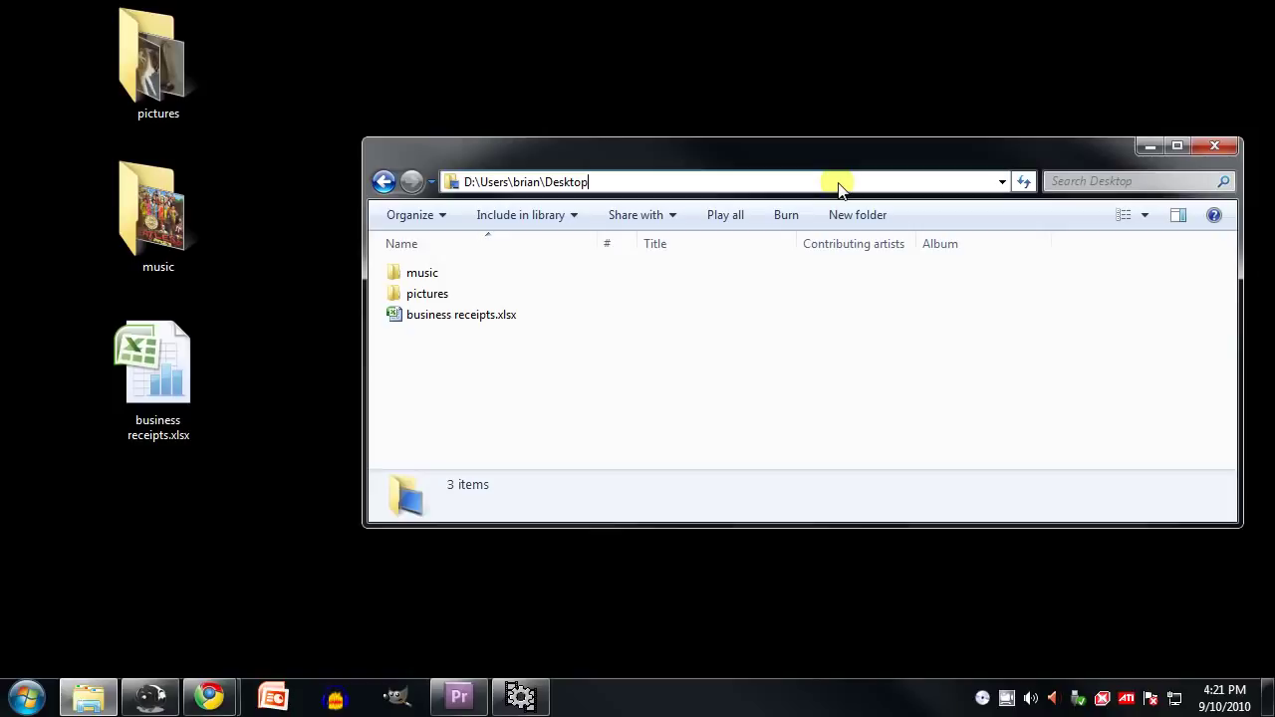
- Delete business receipts.xlsx from the Desktop folder and close the folder window
{"action": "left_click", "coordinate": [506, 327]}
{"action": "key", "text": "Delete"}
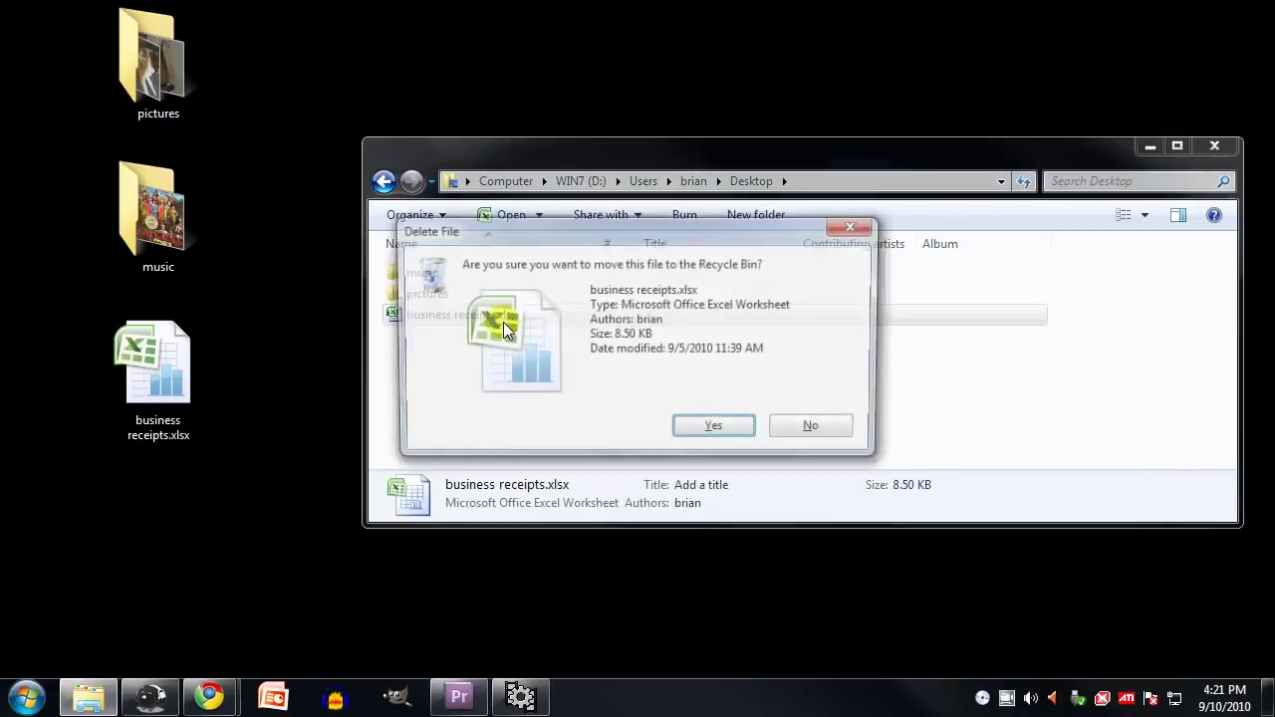
{"action": "key", "text": "Return"}
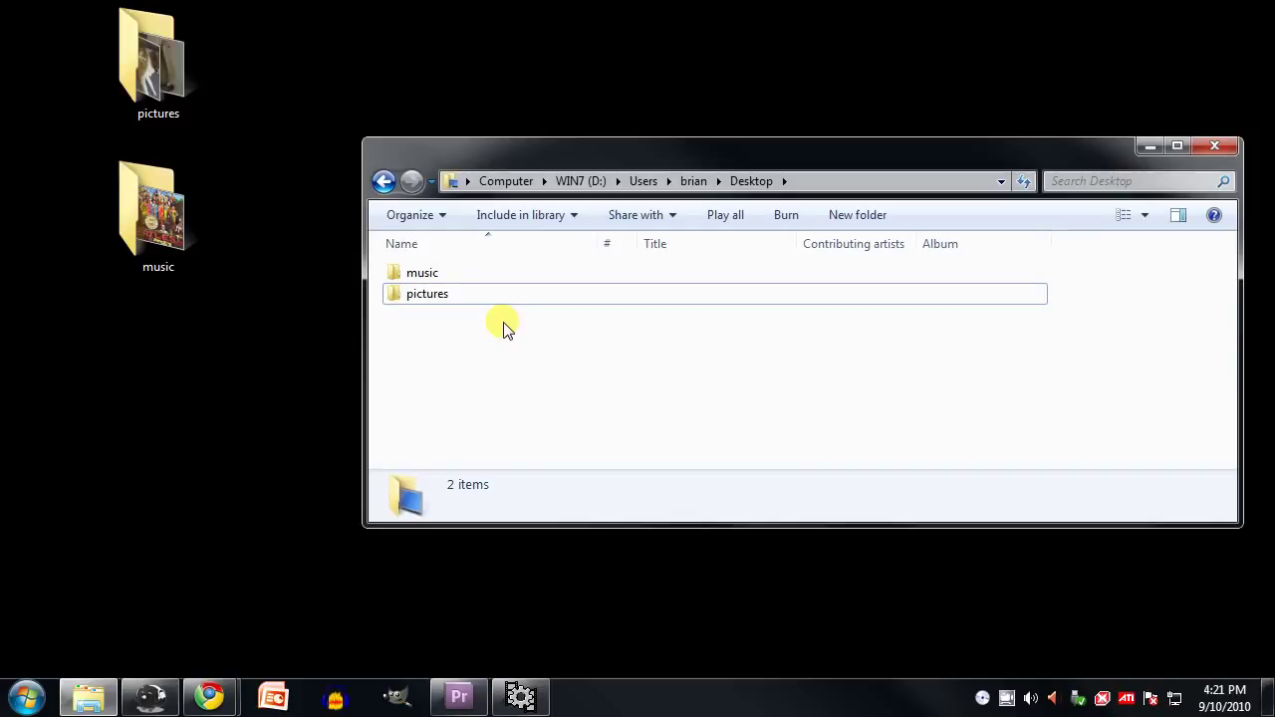
{"action": "key", "text": "alt+F4"}
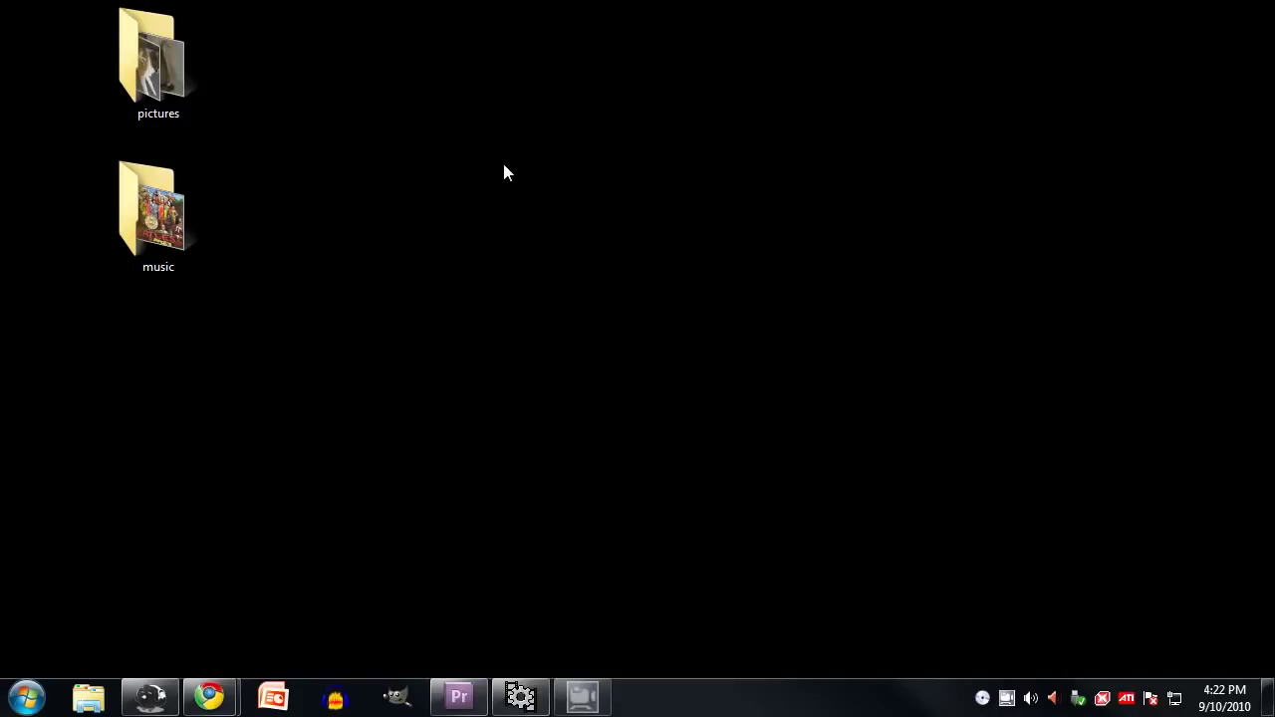
- Open the music folder from the desktop and the Computer window, closing each one after viewing it
{"action": "double_click", "coordinate": [170, 209]}
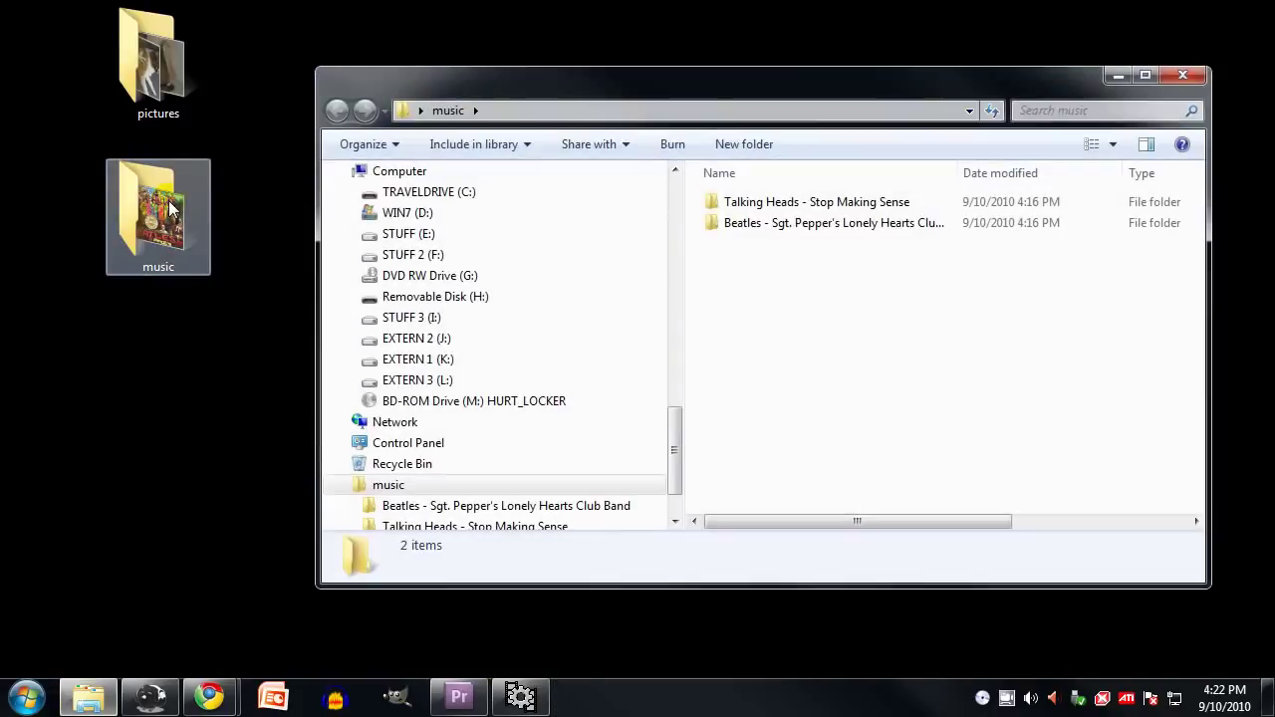
{"action": "left_click", "coordinate": [1179, 77]}
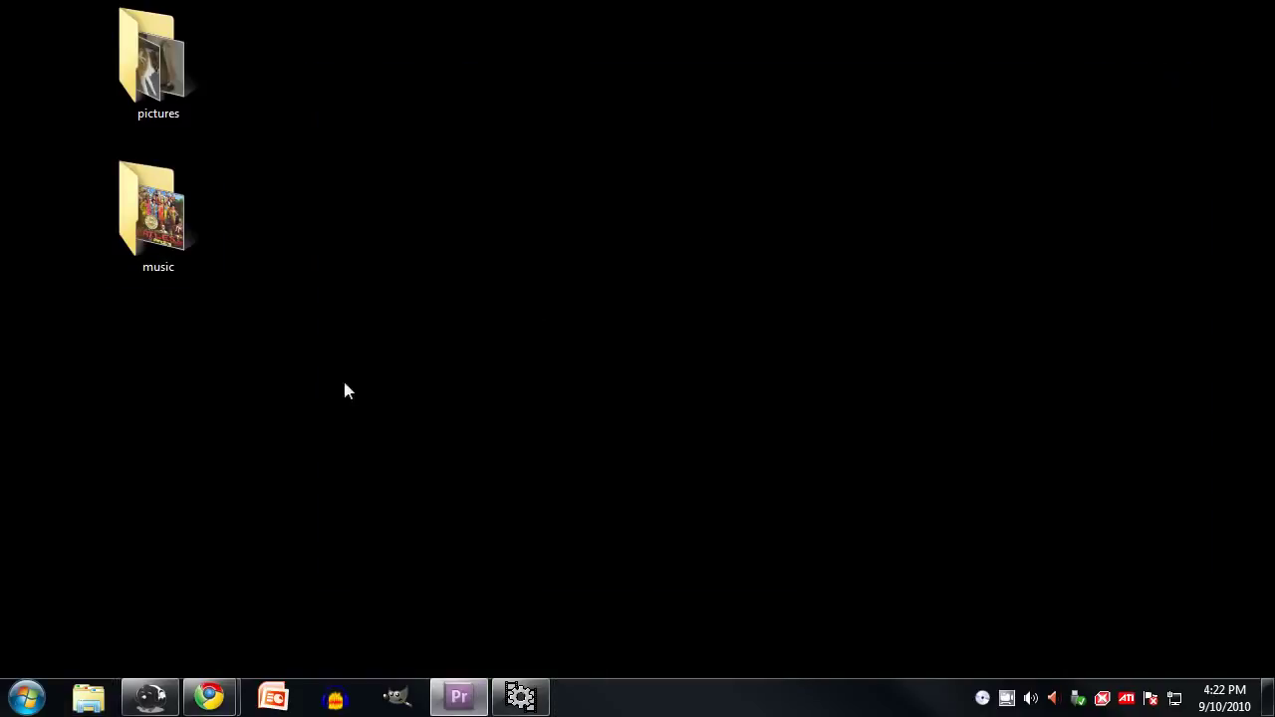
{"action": "left_click", "coordinate": [27, 697]}
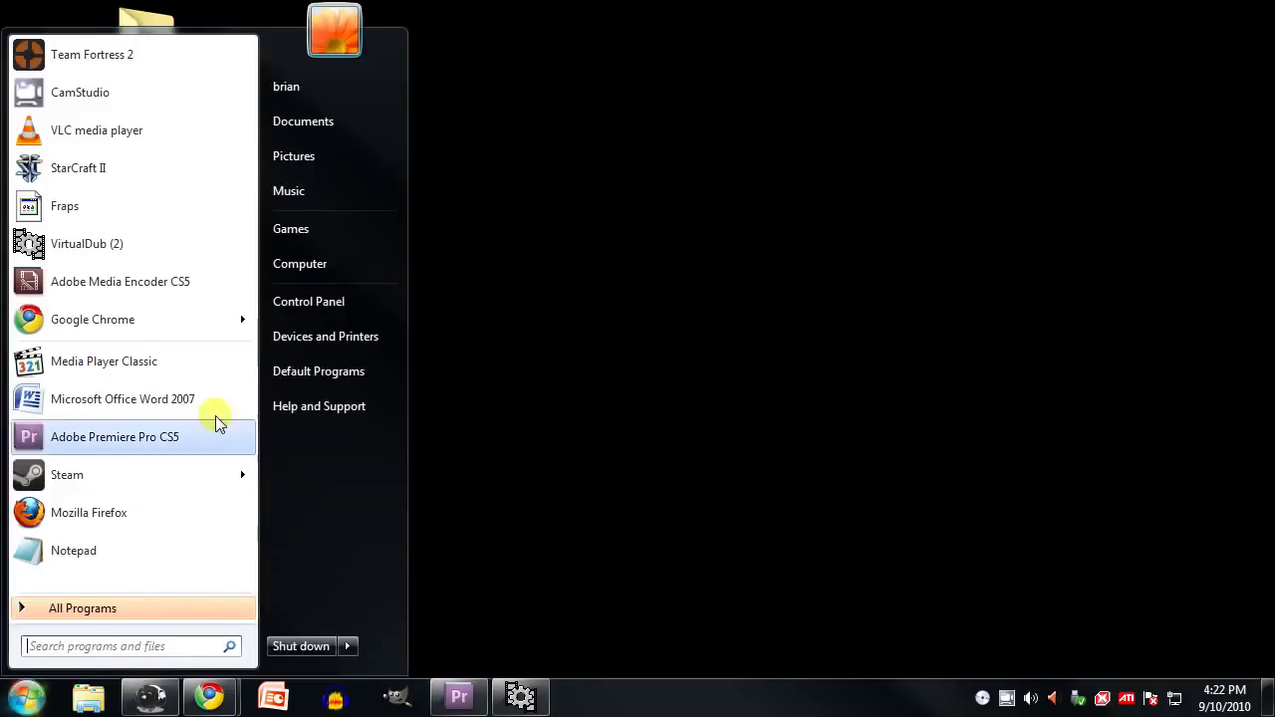
{"action": "left_click", "coordinate": [324, 267]}
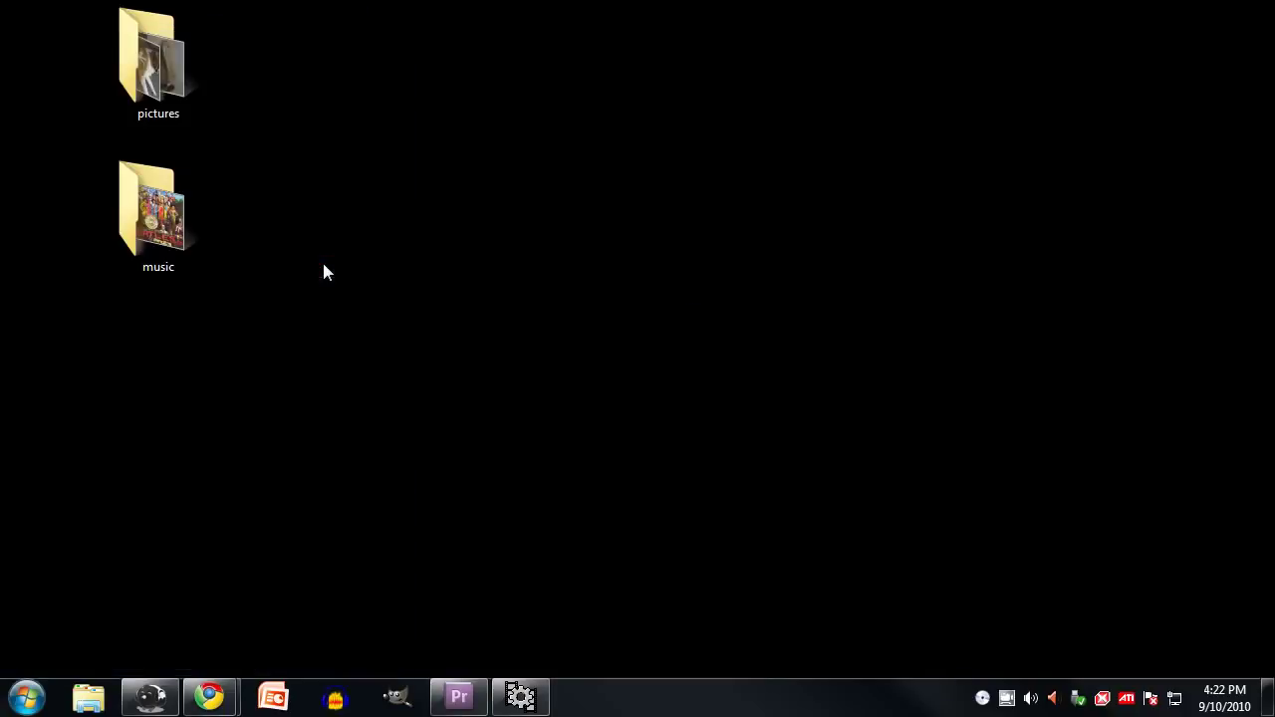
{"action": "left_click", "coordinate": [1197, 76]}
- Open a file explorer window and expand Computer in the folder tree to view its drives, collapsing it again
{"action": "left_click", "coordinate": [85, 694]}
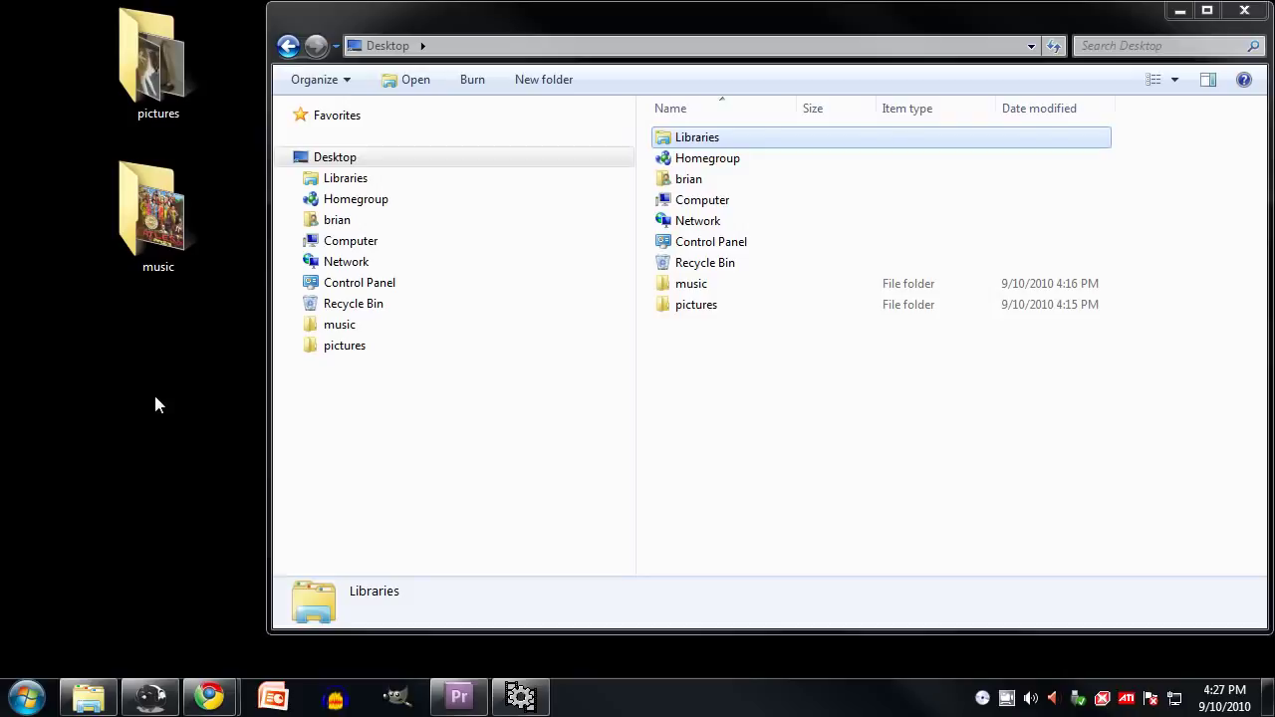
{"action": "left_click", "coordinate": [323, 177]}
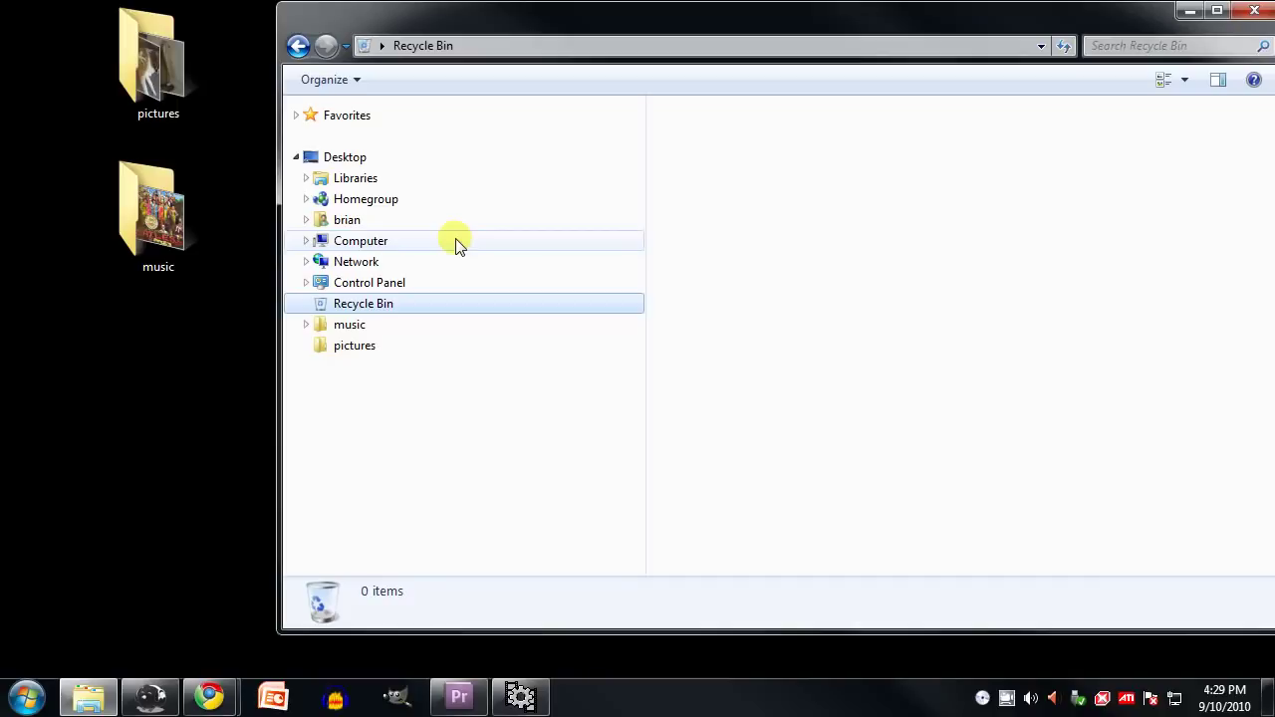
{"action": "left_click", "coordinate": [305, 240]}
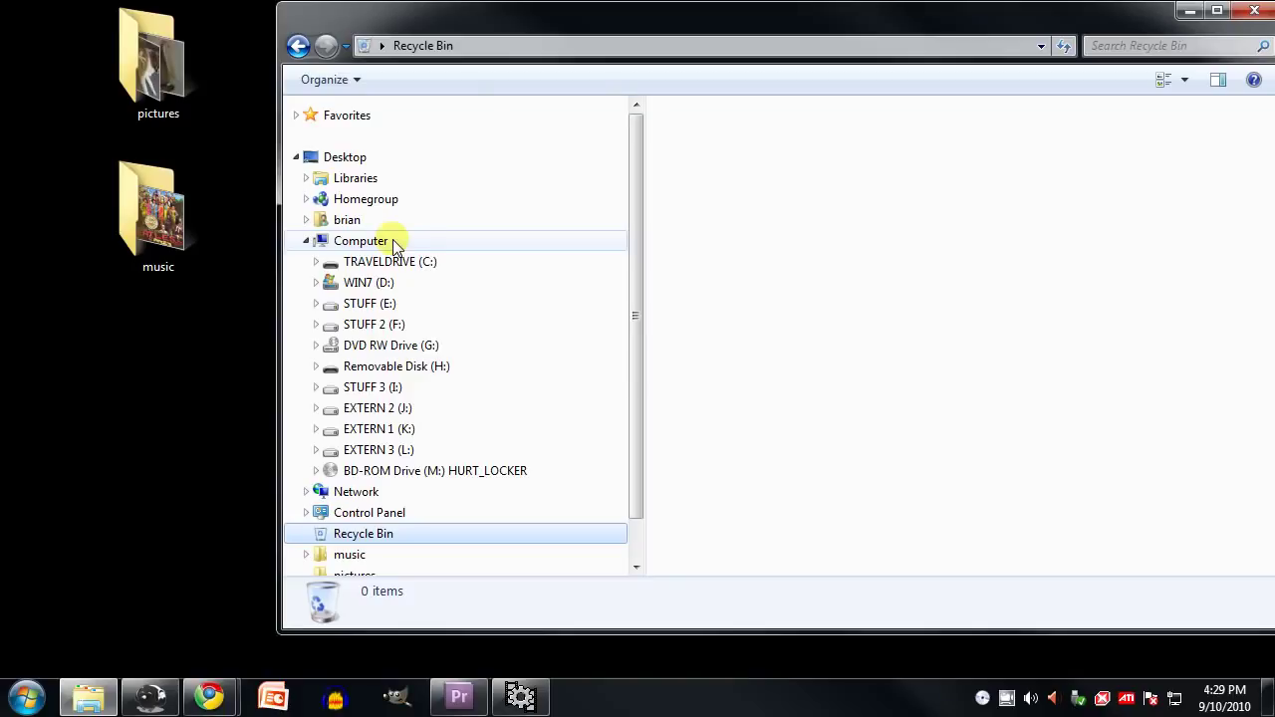
{"action": "left_click", "coordinate": [306, 240]}
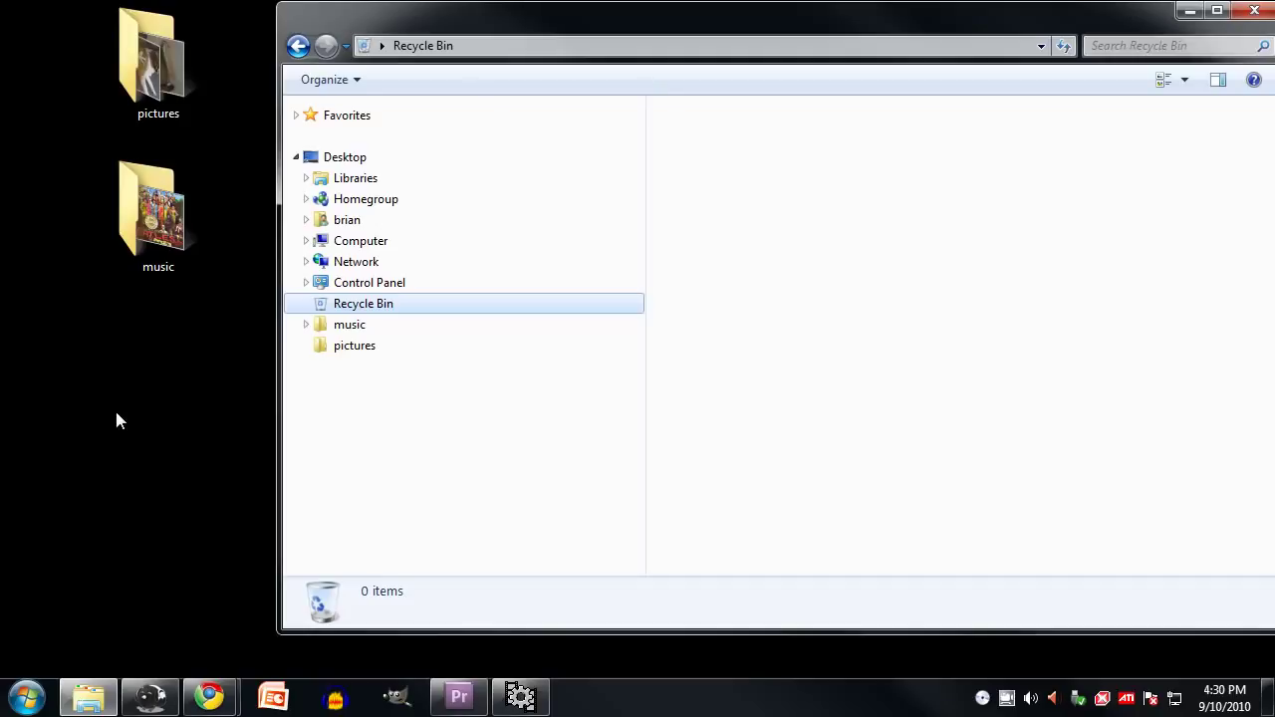
- View the documents folder both through Libraries and through the personal user folder's My Documents
{"action": "left_click", "coordinate": [359, 183]}
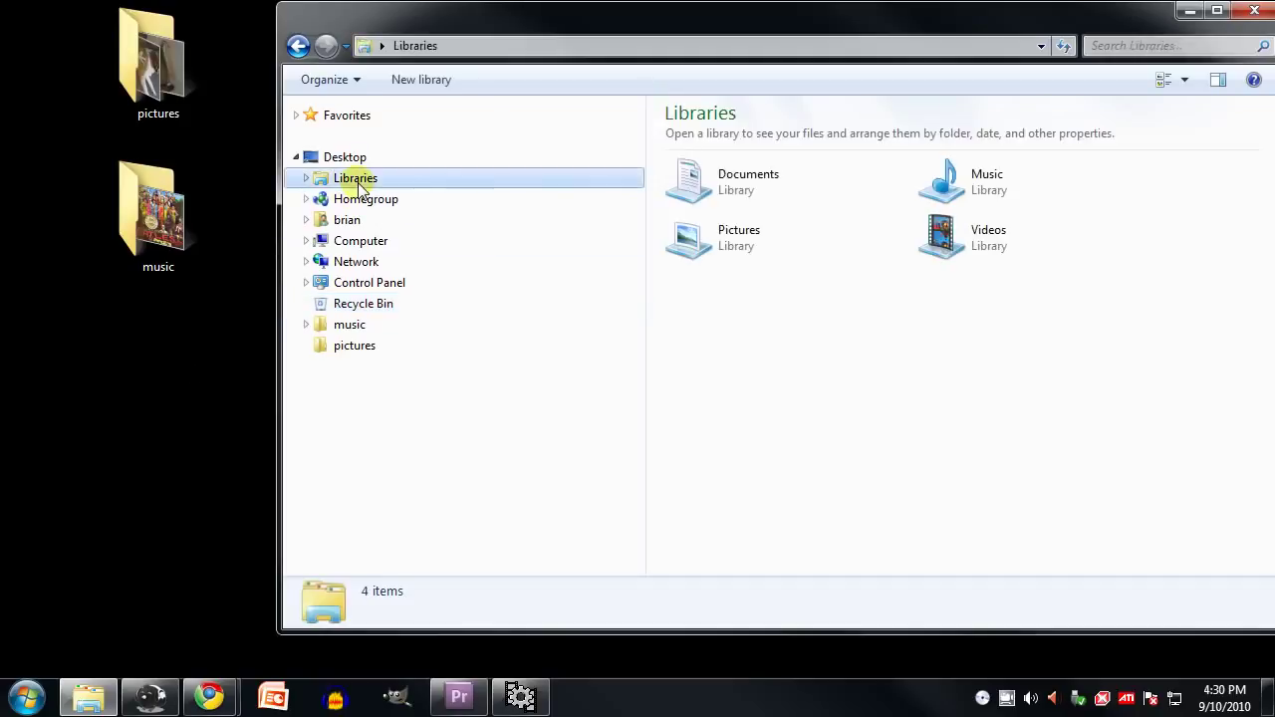
{"action": "double_click", "coordinate": [734, 189]}
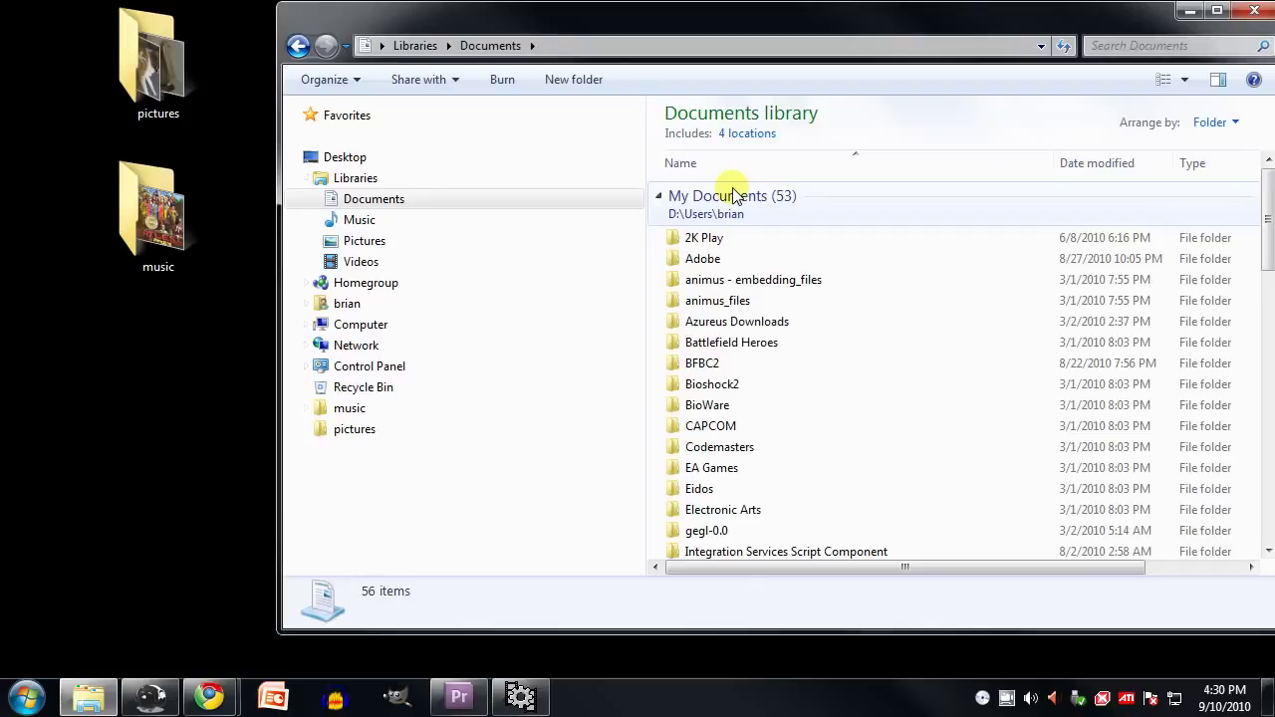
{"action": "left_click", "coordinate": [343, 307]}
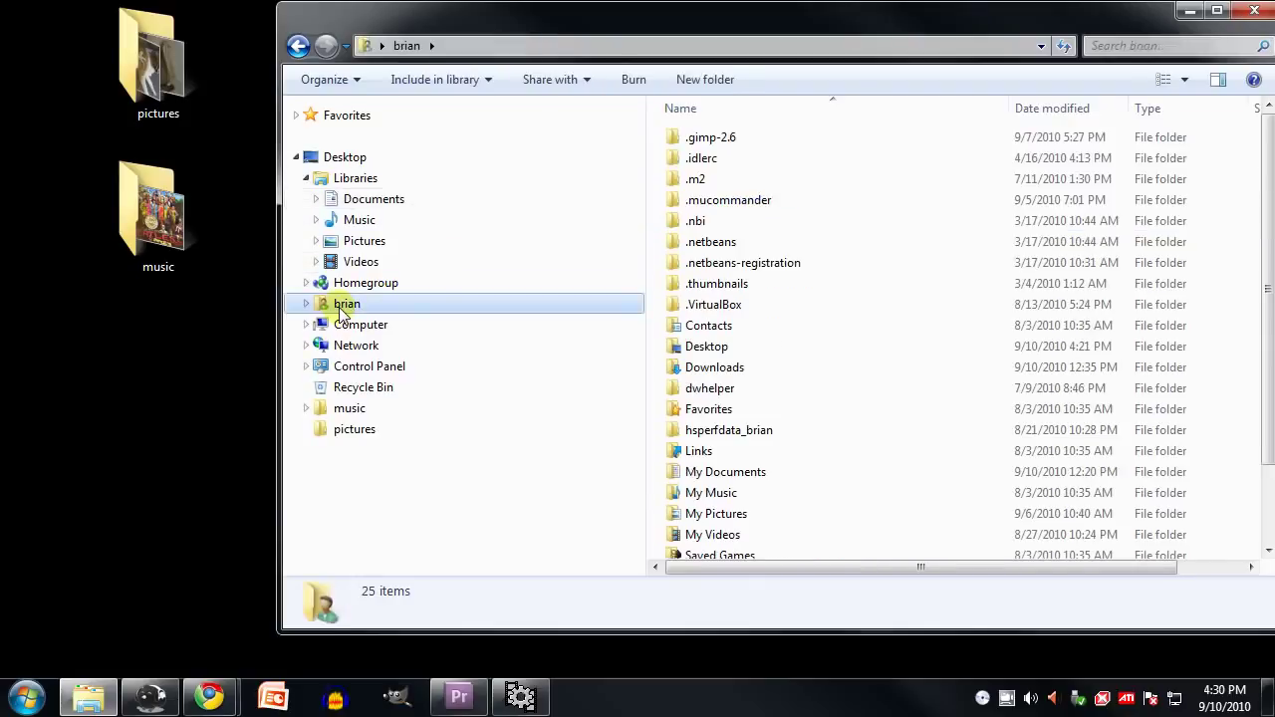
{"action": "double_click", "coordinate": [742, 471]}
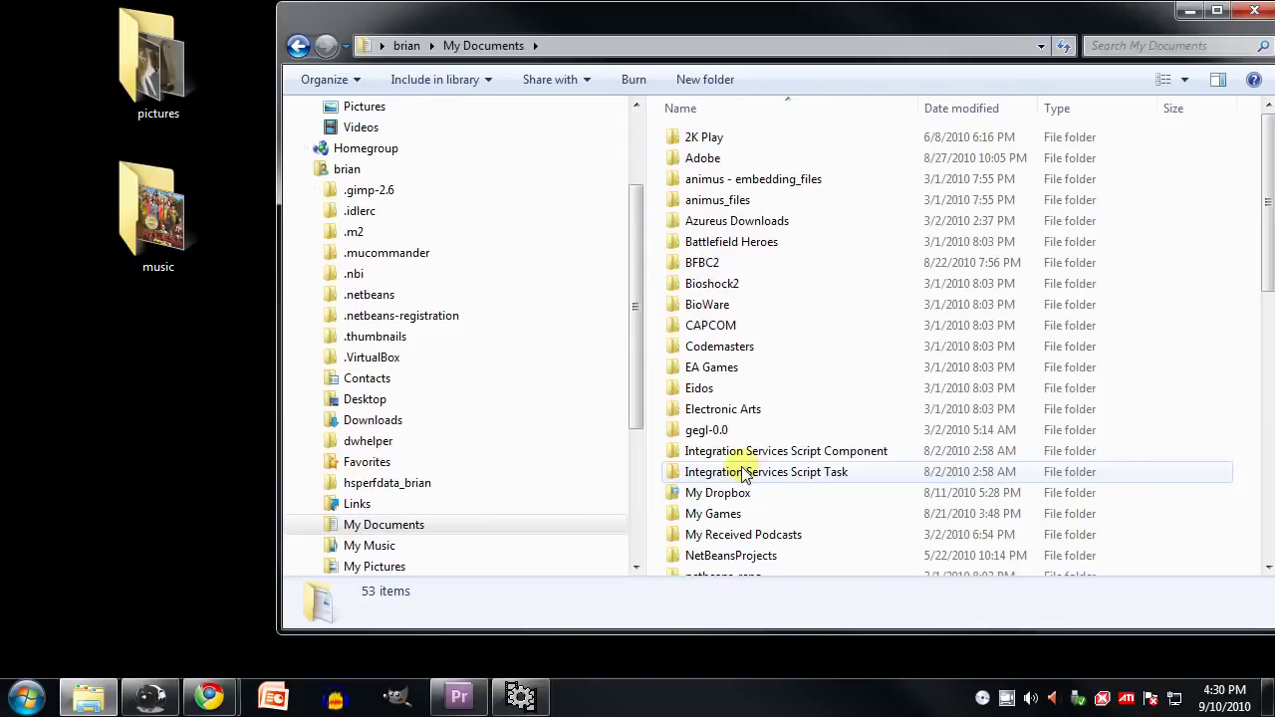
- Compare the top-level Desktop in the folder tree with the Desktop folder inside the personal user folder
{"action": "left_click_drag", "start_coordinate": [638, 402], "coordinate": [513, 244]}
{"action": "left_click", "coordinate": [341, 159]}
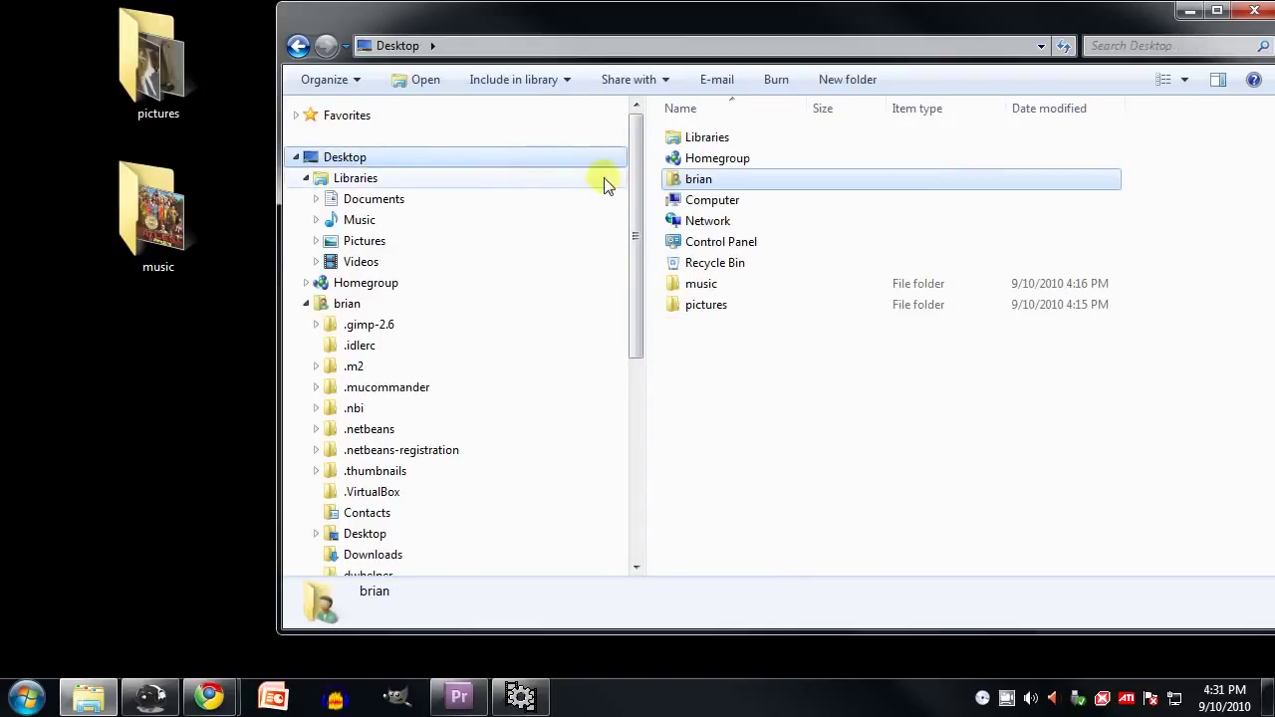
{"action": "left_click_drag", "start_coordinate": [636, 185], "coordinate": [570, 294]}
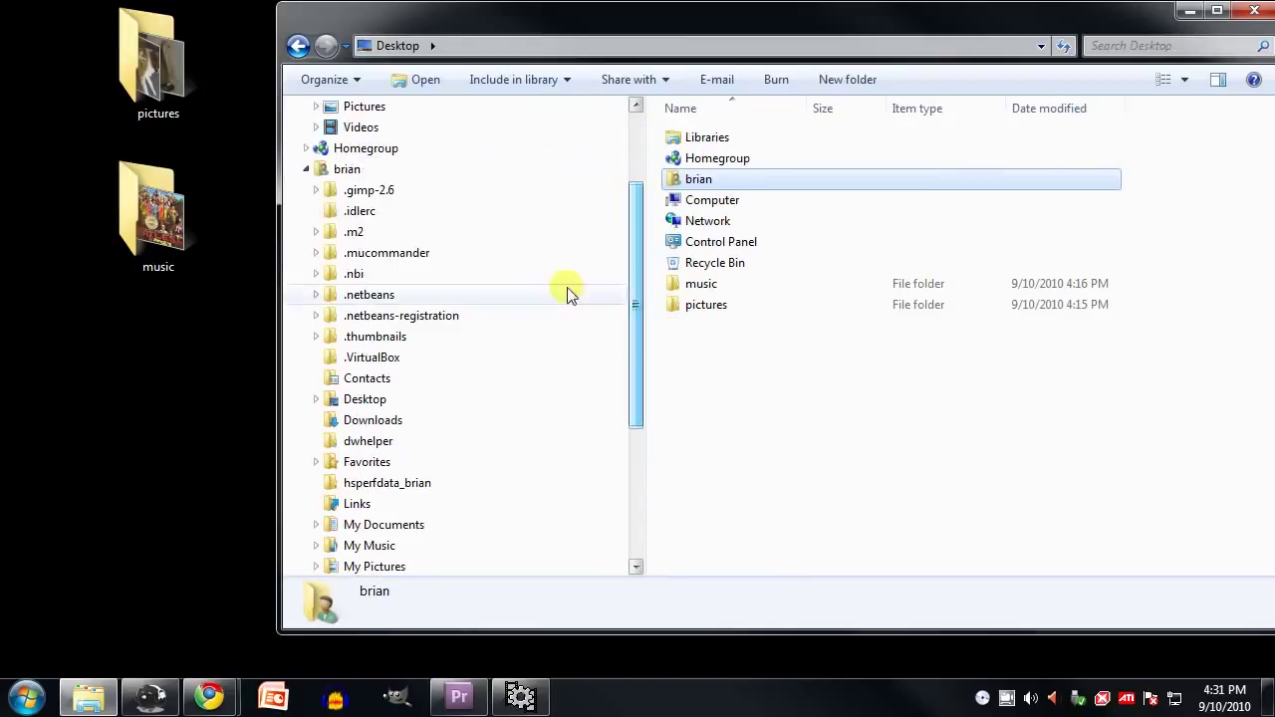
{"action": "left_click", "coordinate": [351, 402]}
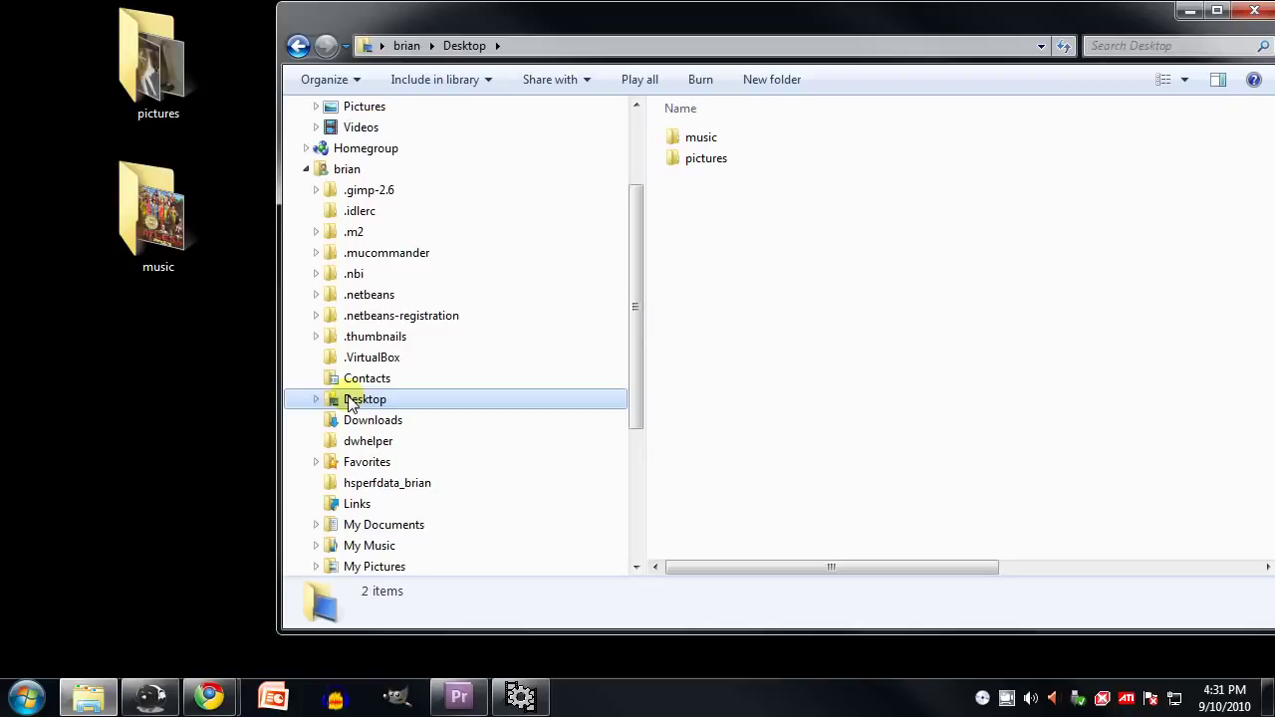
- Browse through Computer, WIN7 (D:) and Users to the personal user folder, viewing its Desktop and My Documents folders
{"action": "left_click_drag", "start_coordinate": [632, 348], "coordinate": [634, 475]}
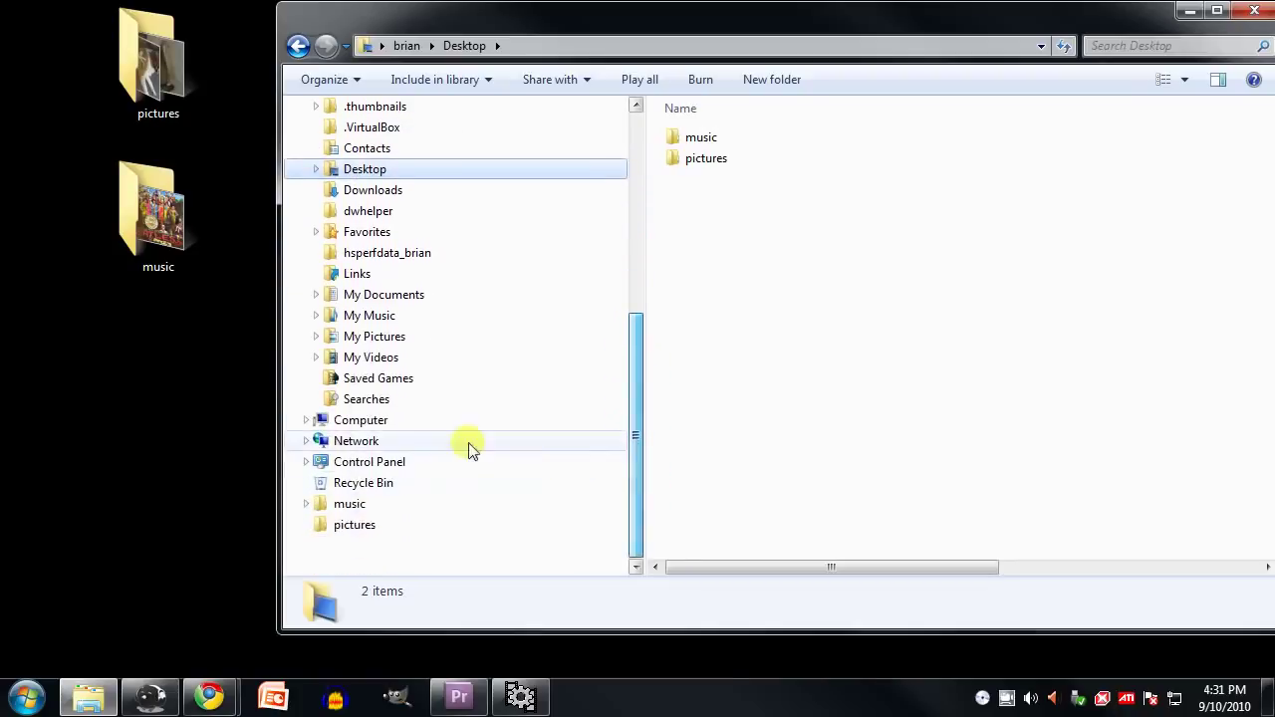
{"action": "left_click", "coordinate": [306, 424]}
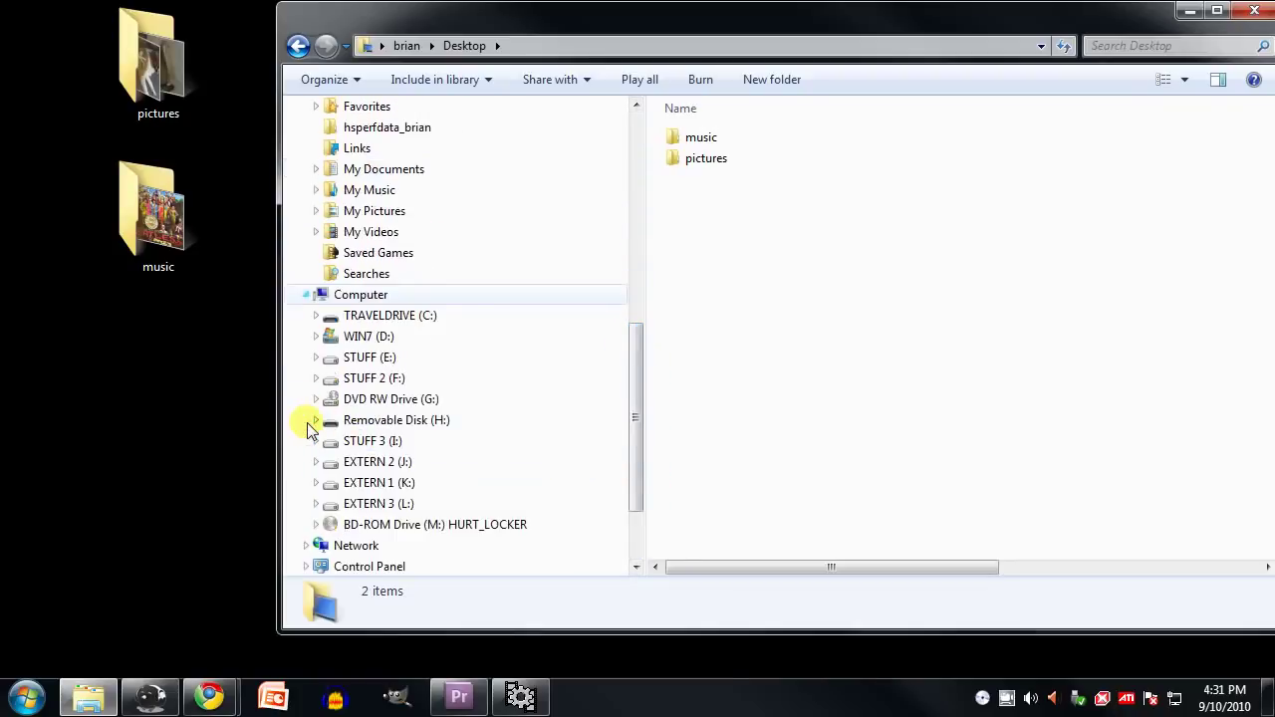
{"action": "left_click", "coordinate": [315, 337]}
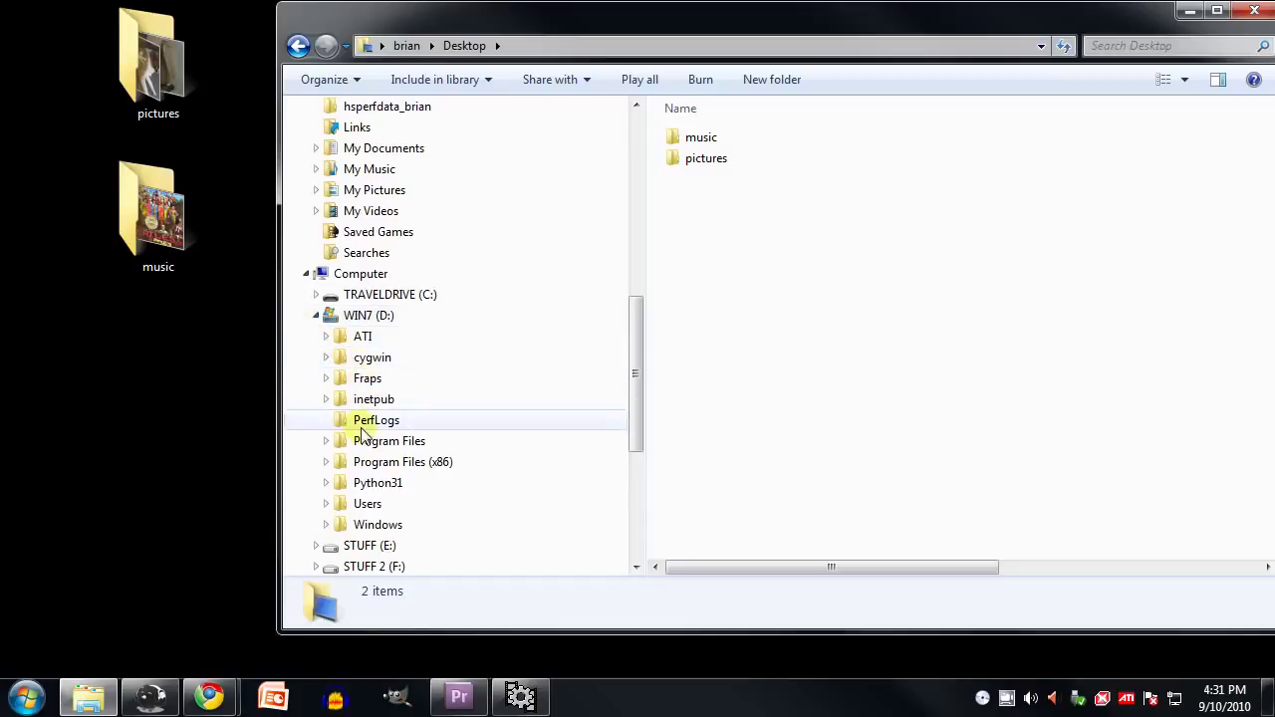
{"action": "left_click", "coordinate": [325, 504]}
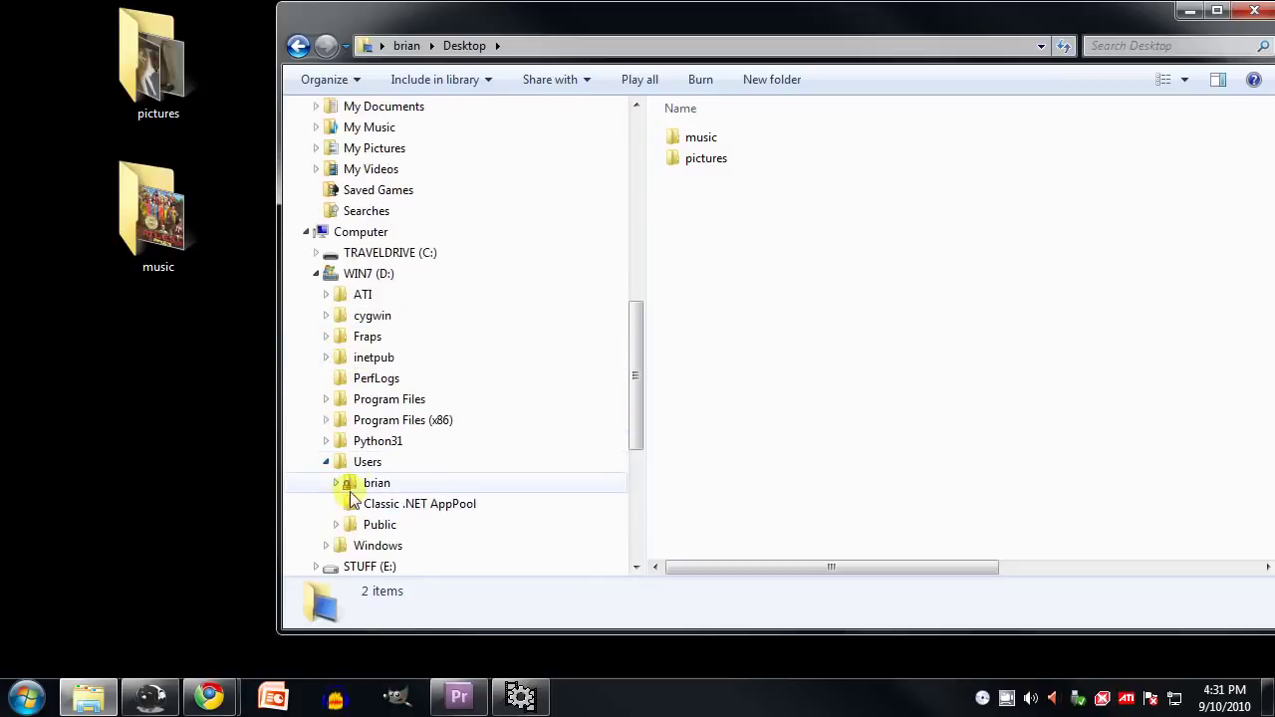
{"action": "left_click", "coordinate": [371, 486]}
{"action": "left_click", "coordinate": [336, 483]}
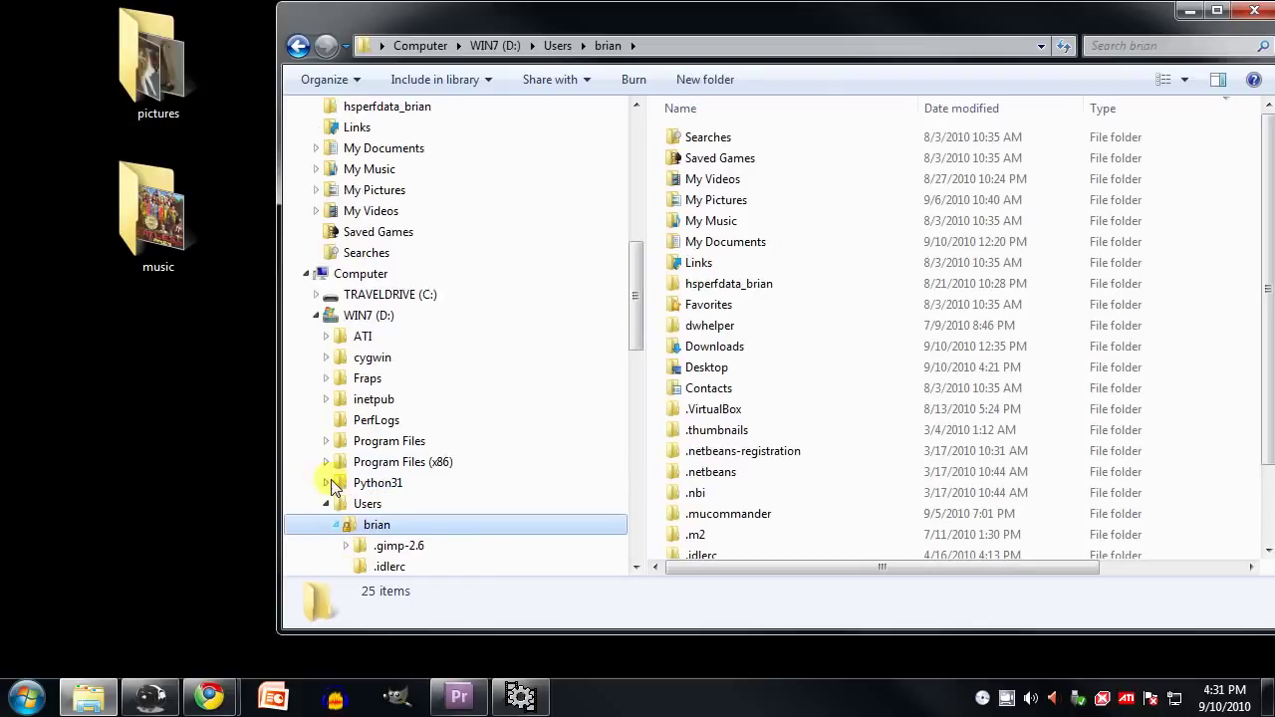
{"action": "left_click_drag", "start_coordinate": [634, 323], "coordinate": [618, 421]}
{"action": "left_click", "coordinate": [387, 361]}
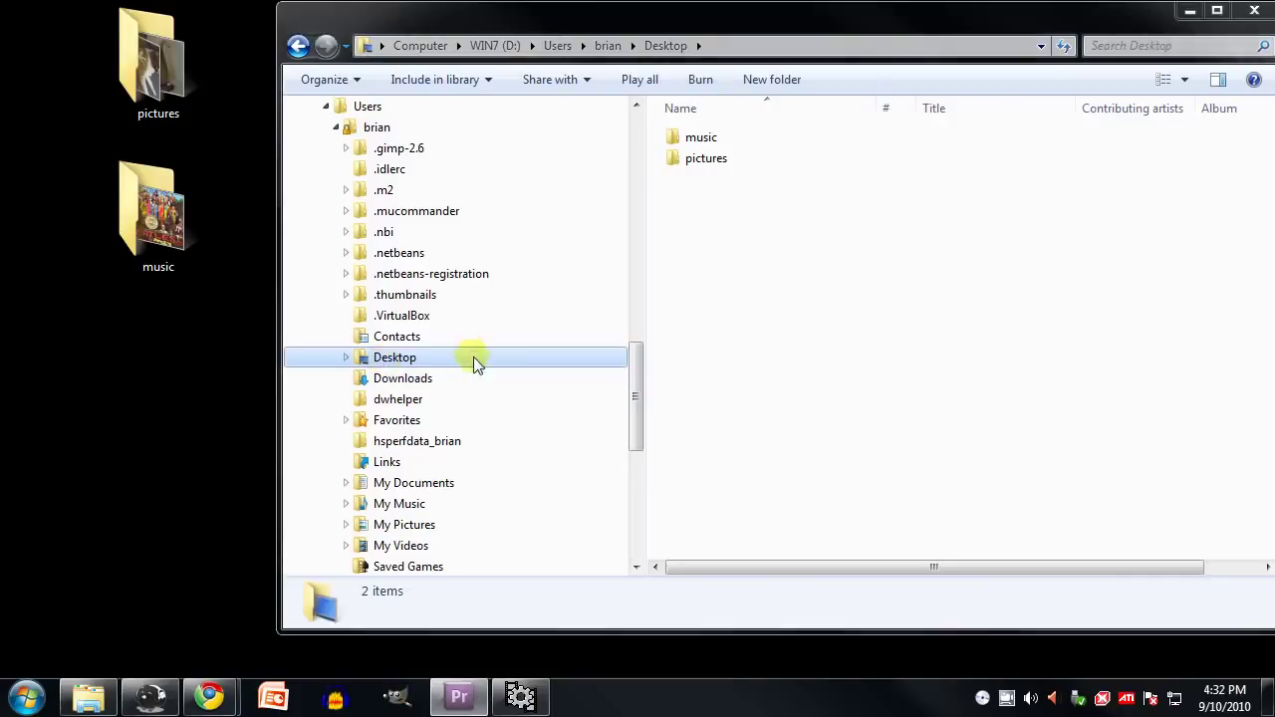
{"action": "left_click", "coordinate": [462, 484]}
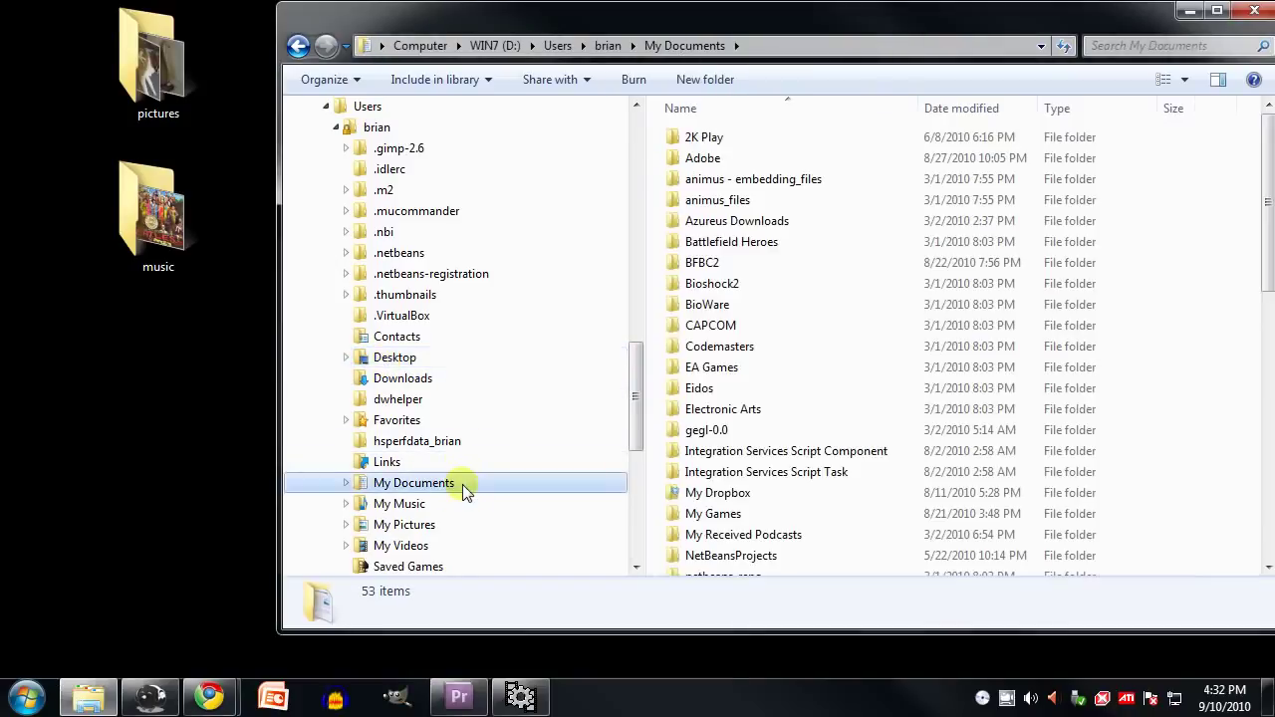
- Collapse the Computer branch of the folder tree and expand Favorites
{"action": "scroll", "coordinate": [309, 249], "scroll_direction": "up", "scroll_amount": 3}
{"action": "left_click", "coordinate": [306, 242]}
{"action": "key", "text": "Left"}
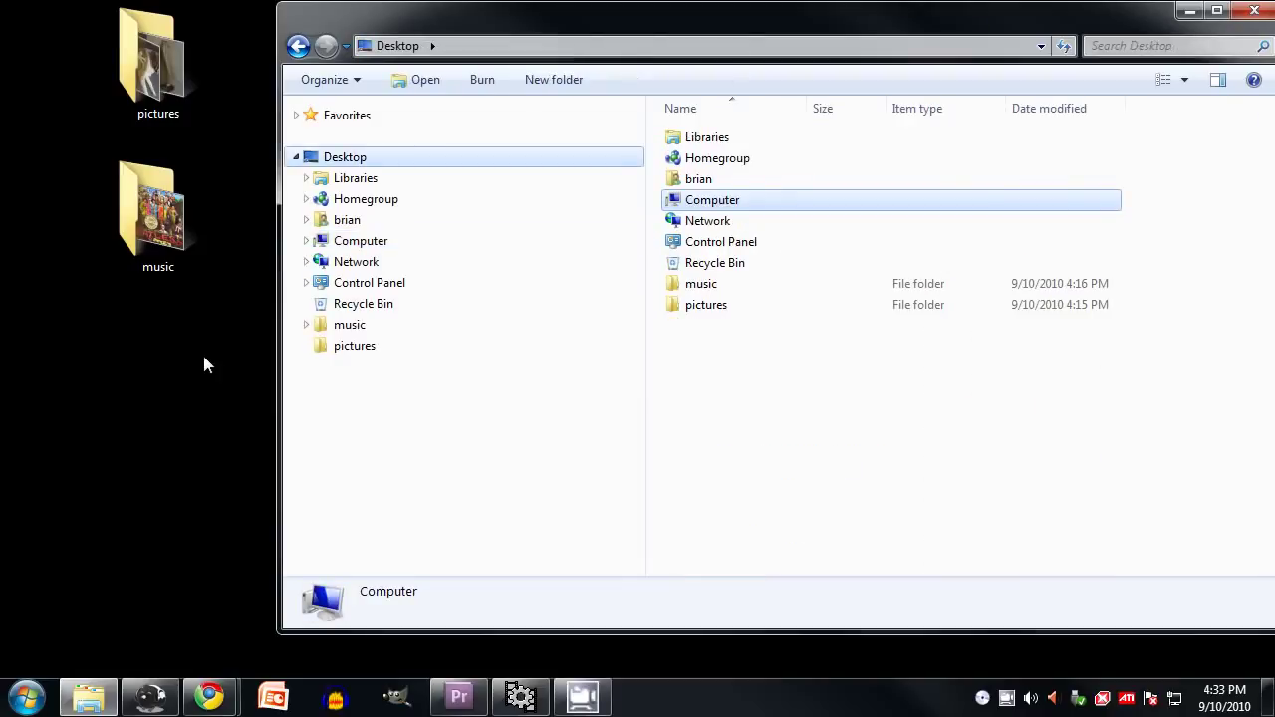
{"action": "left_click", "coordinate": [188, 375]}
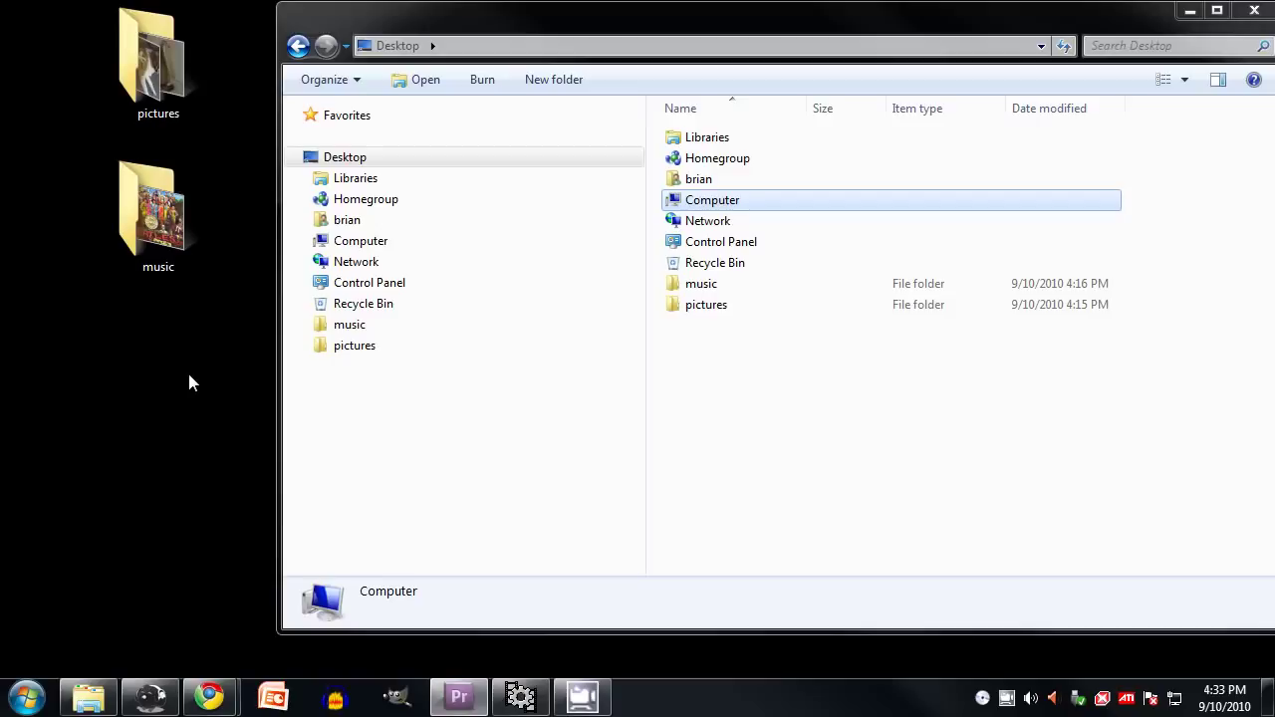
{"action": "left_click", "coordinate": [295, 118]}
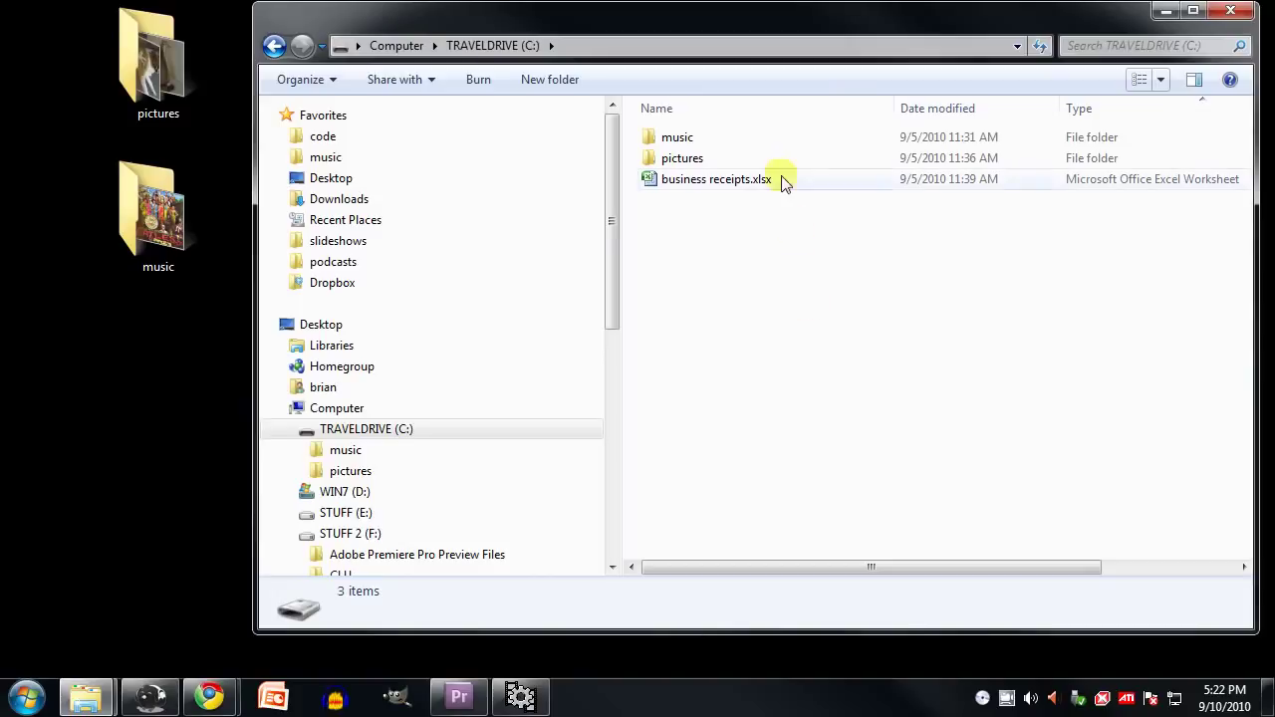
- Sort the contents of TRAVELDRIVE (C:) by name, by date modified, and finally by type
{"action": "left_click", "coordinate": [765, 112]}
{"action": "left_click", "coordinate": [949, 111]}
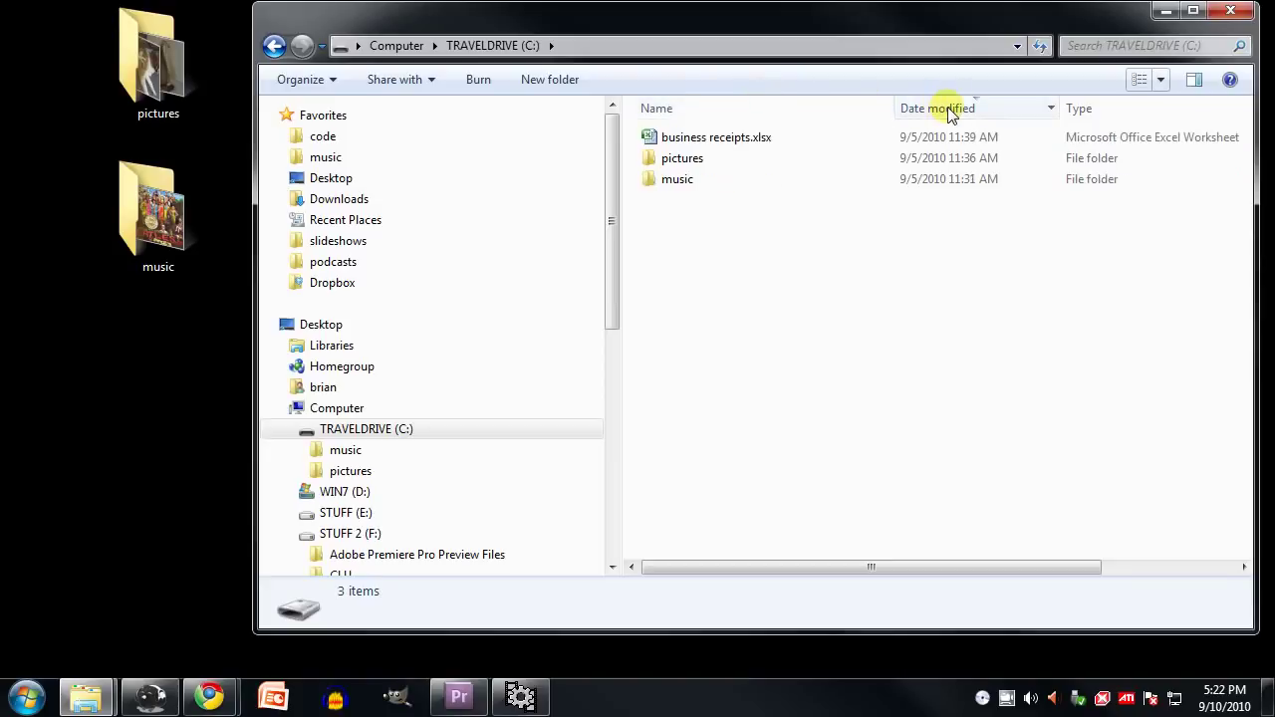
{"action": "left_click", "coordinate": [1125, 108]}
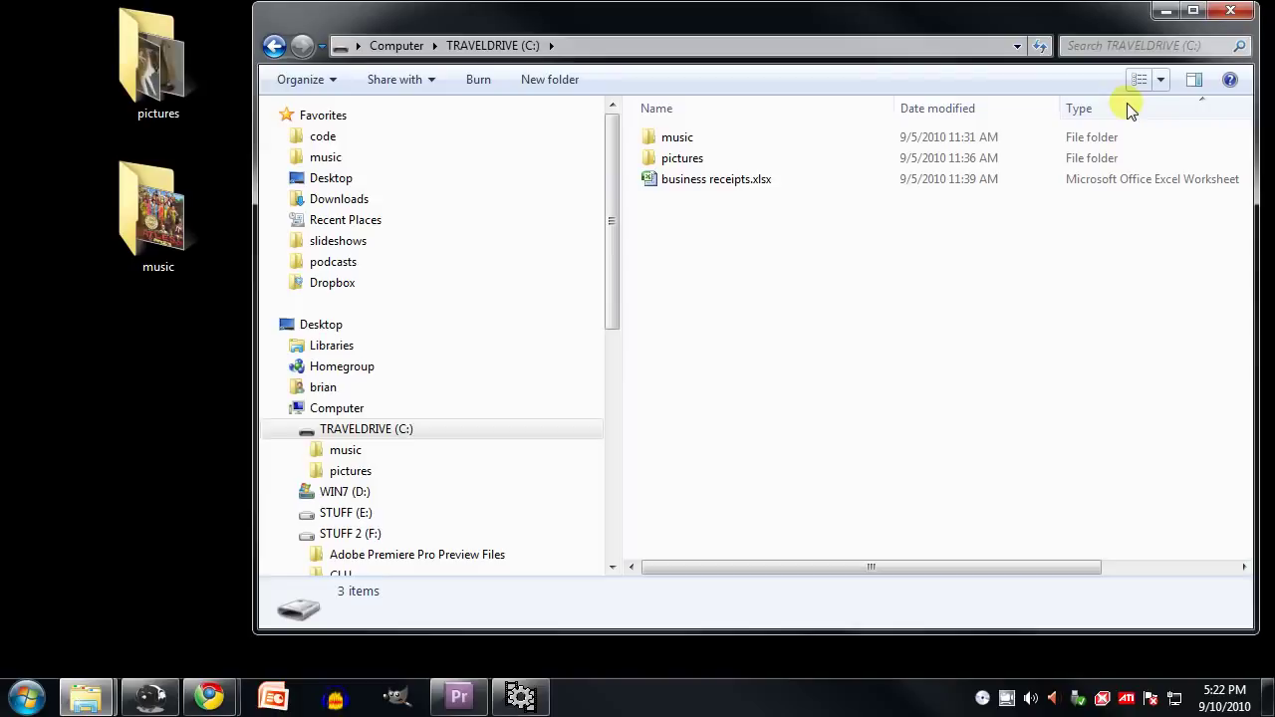
- Display TRAVELDRIVE (C:) as Large Icons and its pictures folder as Extra Large Icons
{"action": "left_click", "coordinate": [1159, 78]}
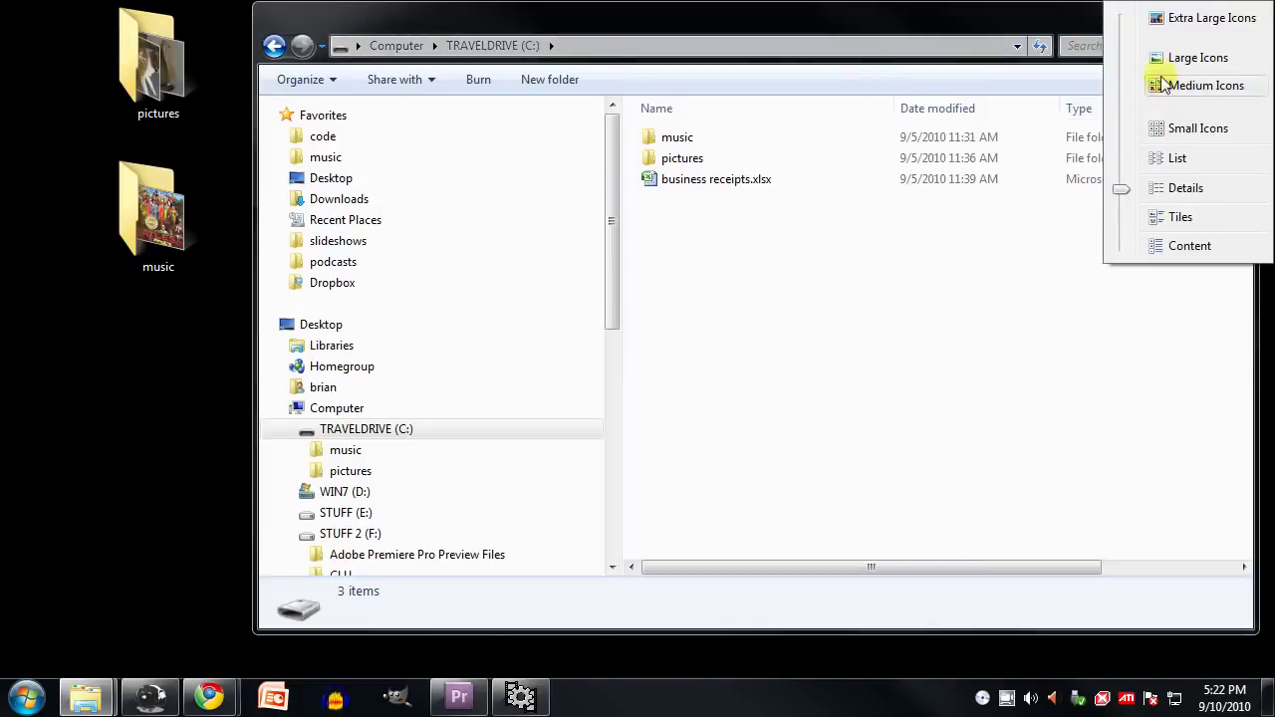
{"action": "left_click", "coordinate": [1163, 59]}
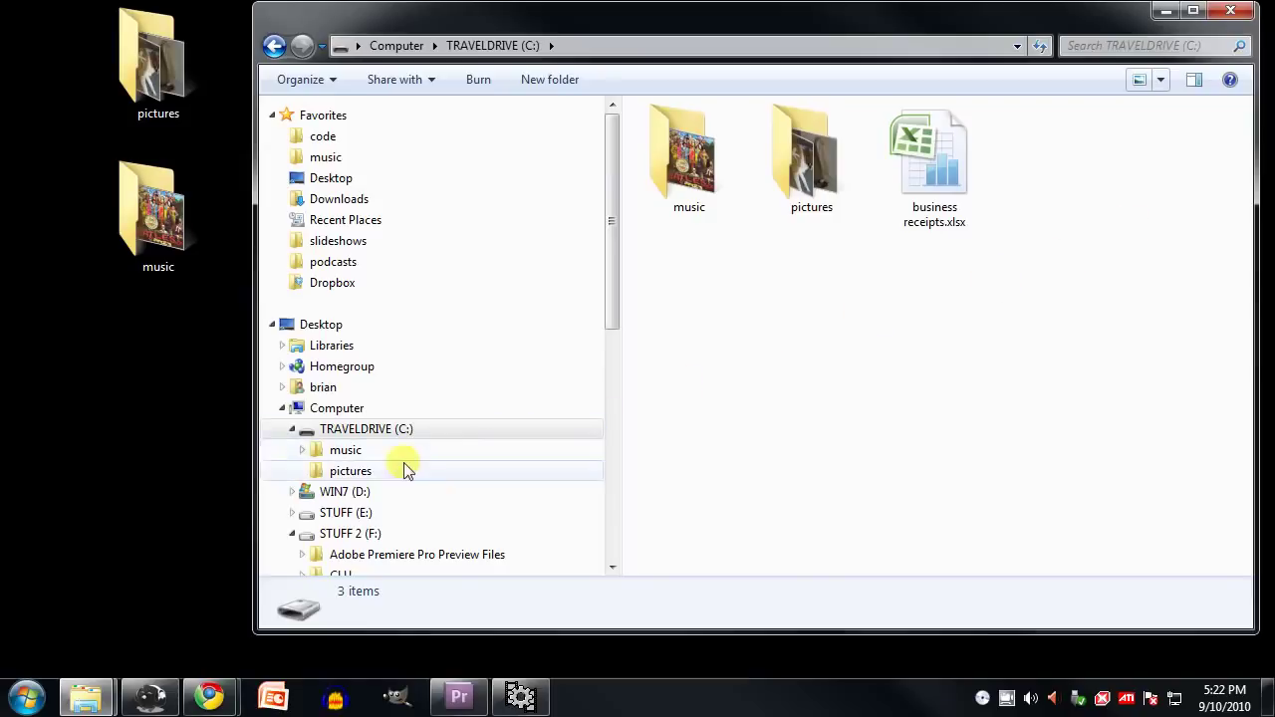
{"action": "left_click", "coordinate": [354, 471]}
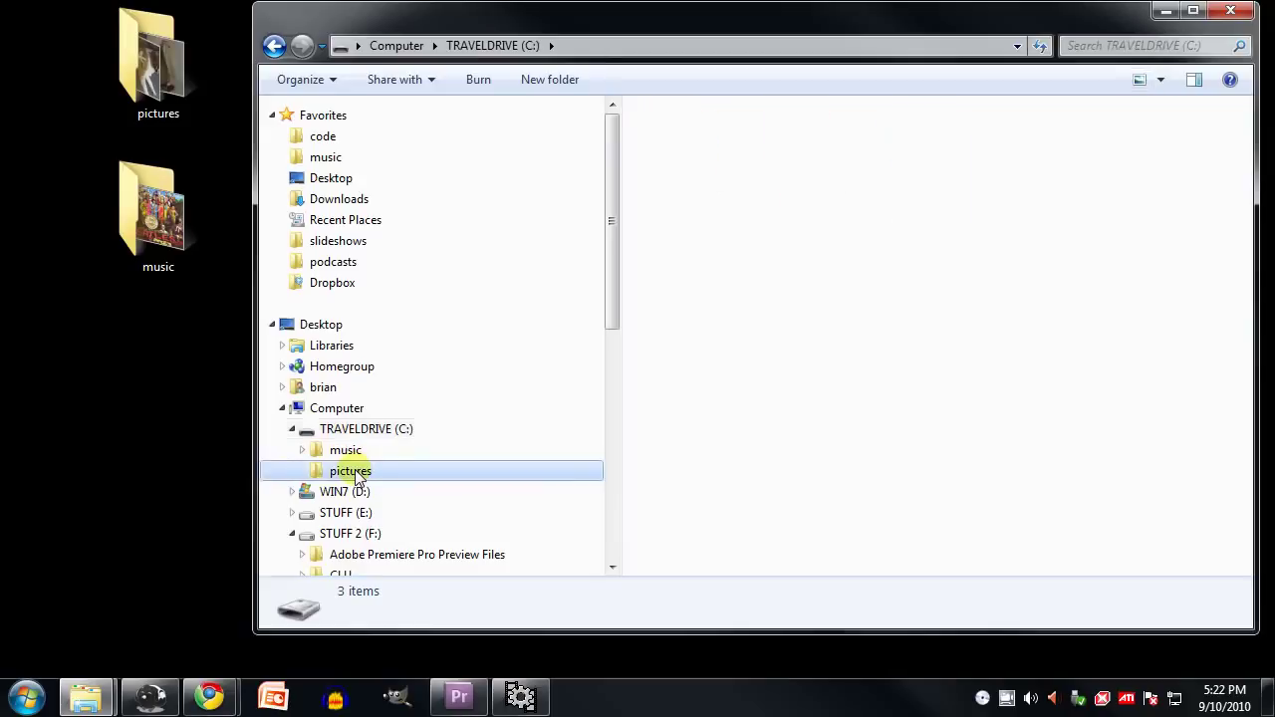
{"action": "left_click", "coordinate": [1160, 80]}
{"action": "left_click", "coordinate": [1177, 23]}
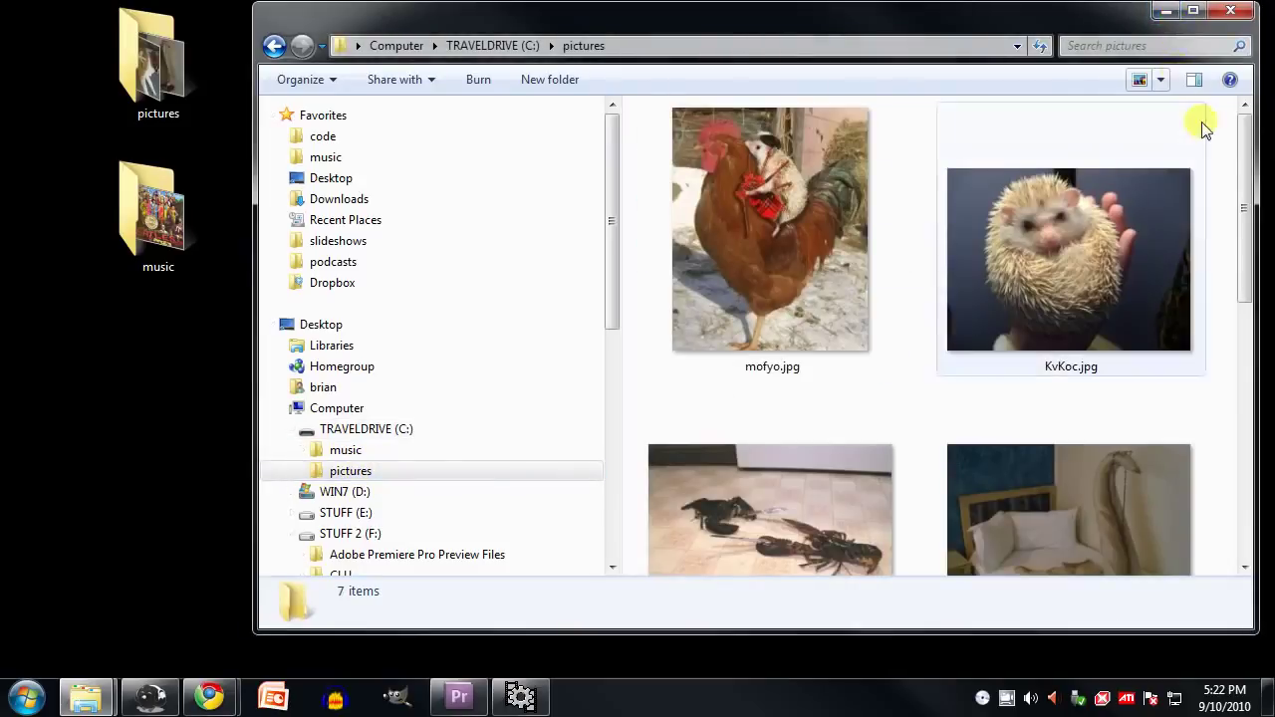
- Display the contents of the pictures folder as Large Icons and then as a List
{"action": "left_click_drag", "start_coordinate": [1245, 184], "coordinate": [1250, 445]}
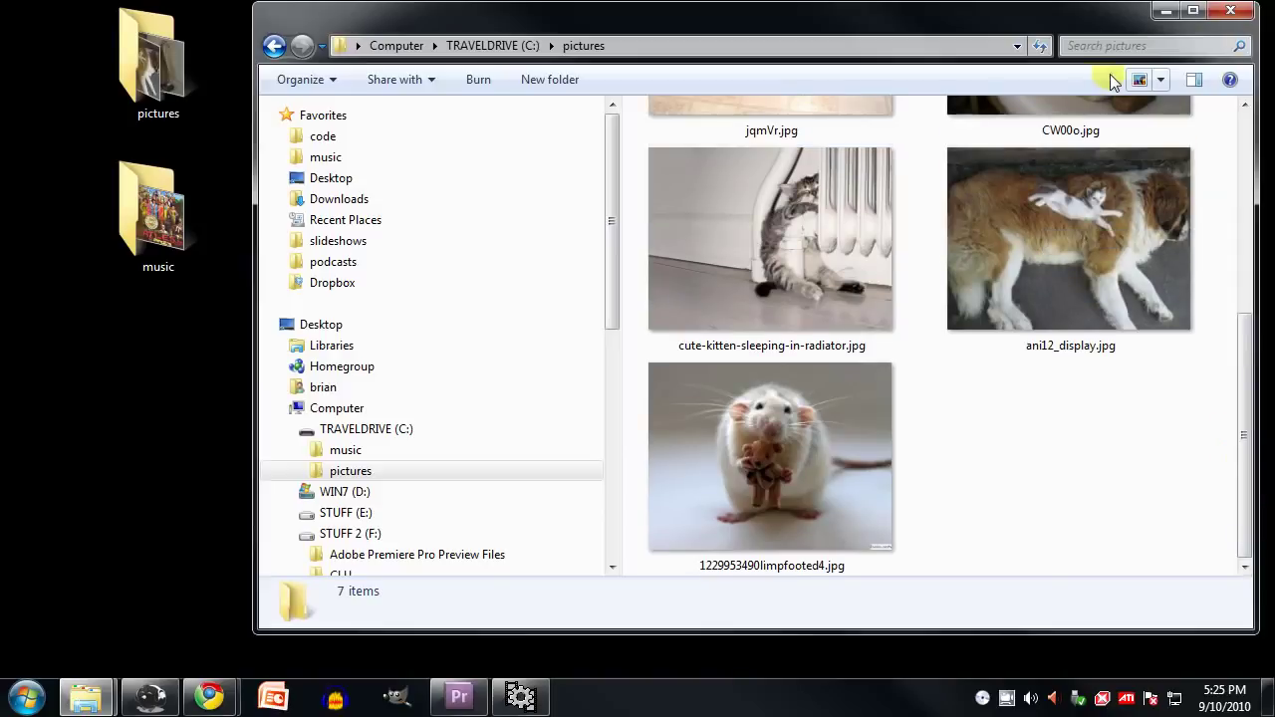
{"action": "left_click", "coordinate": [1161, 83]}
{"action": "left_click_drag", "start_coordinate": [1120, 87], "coordinate": [1105, 116]}
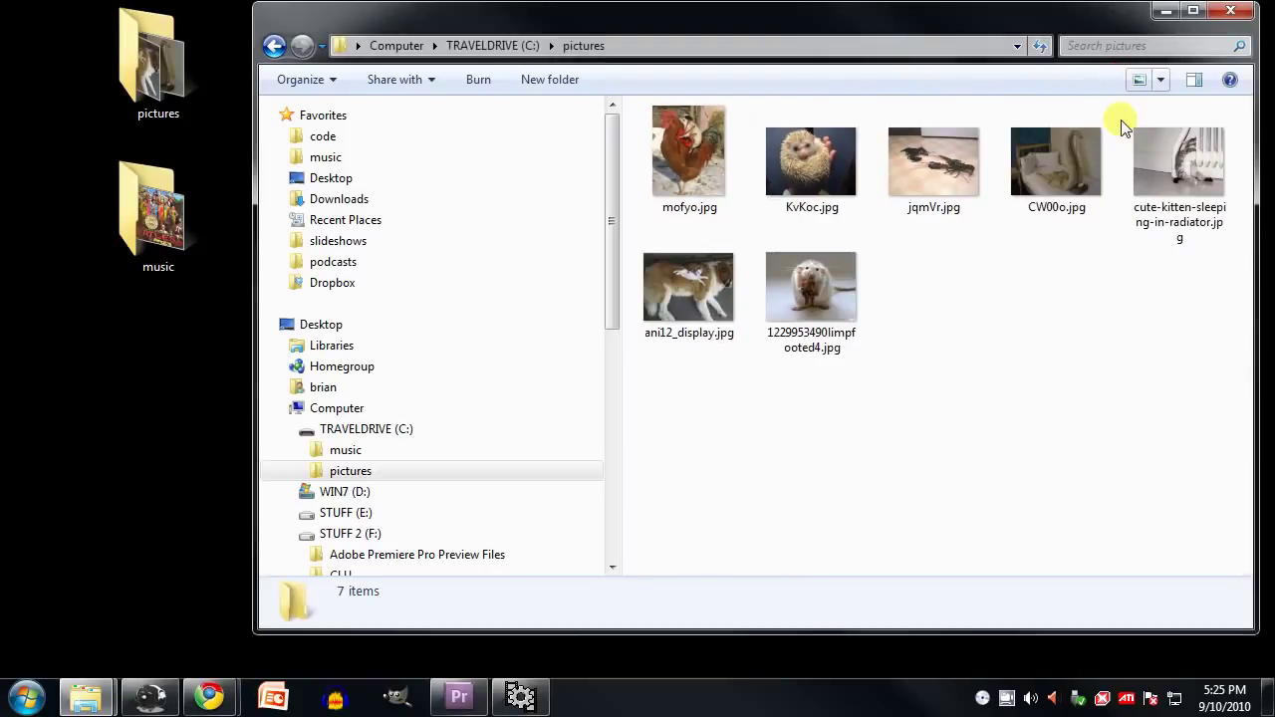
{"action": "left_click", "coordinate": [1167, 82]}
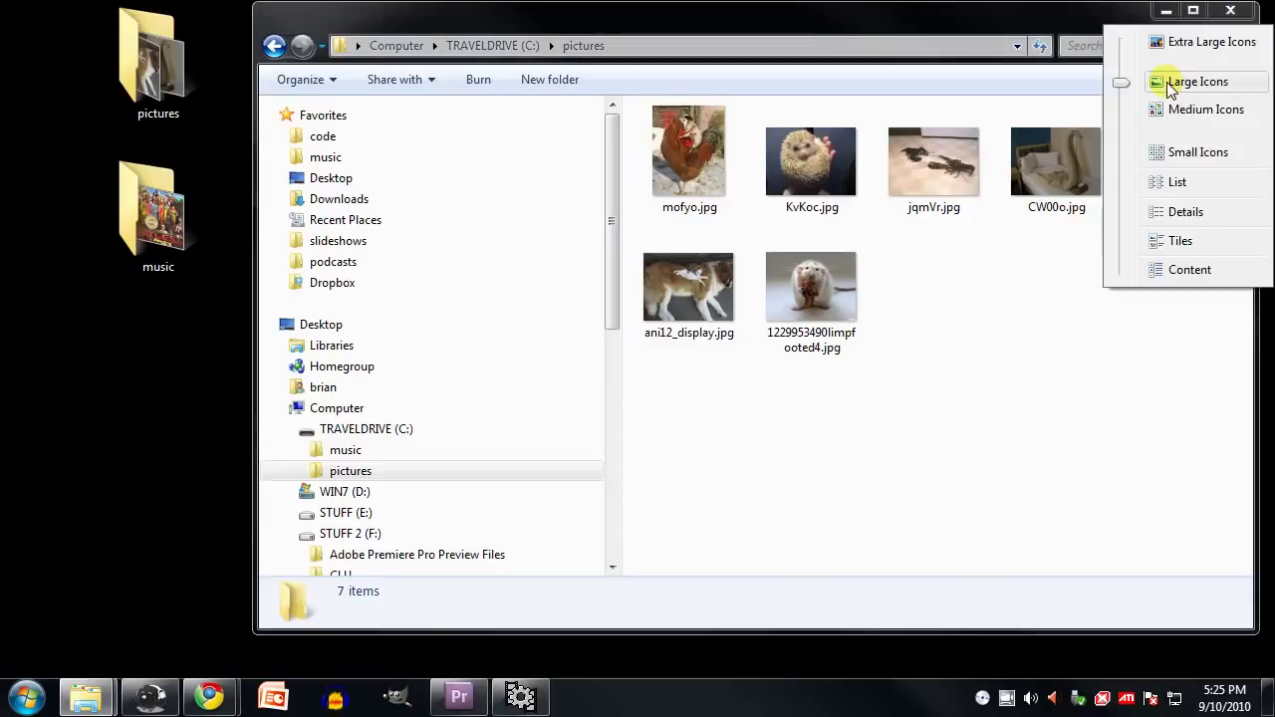
{"action": "left_click", "coordinate": [1173, 185]}
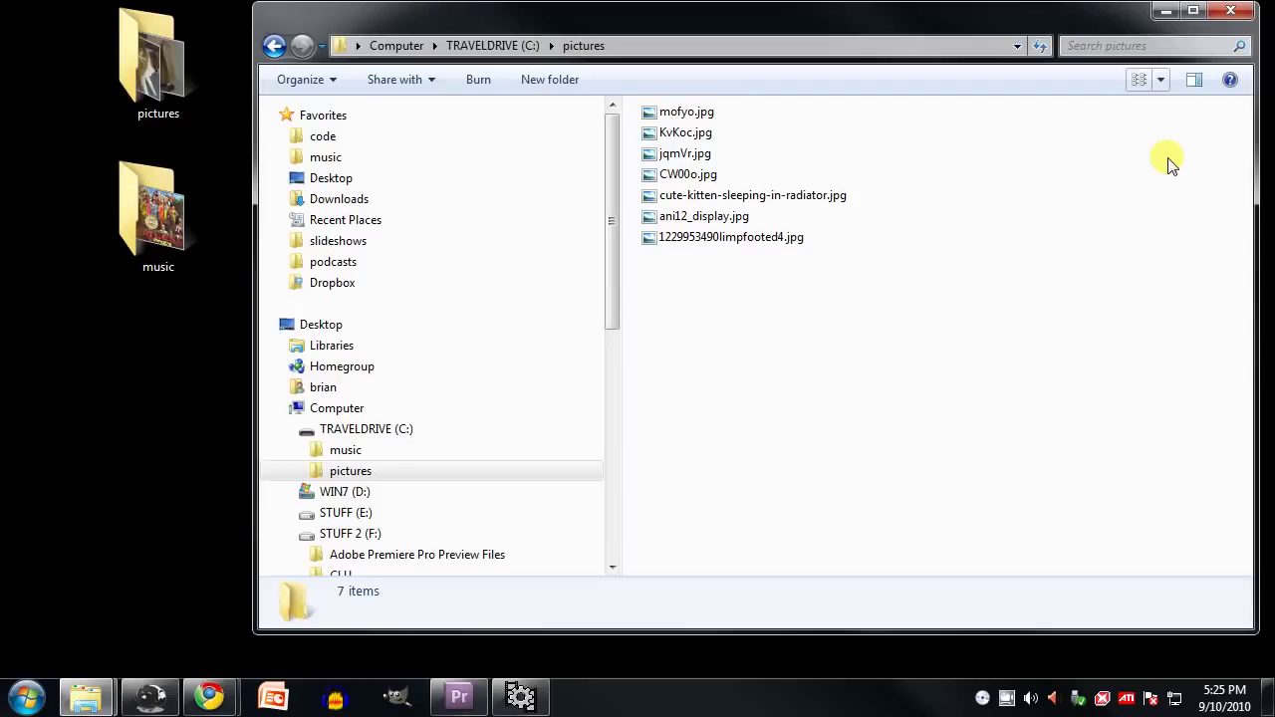
- Switch the pictures folder through the Tiles and Content views, finishing with the Details view
{"action": "left_click", "coordinate": [1160, 80]}
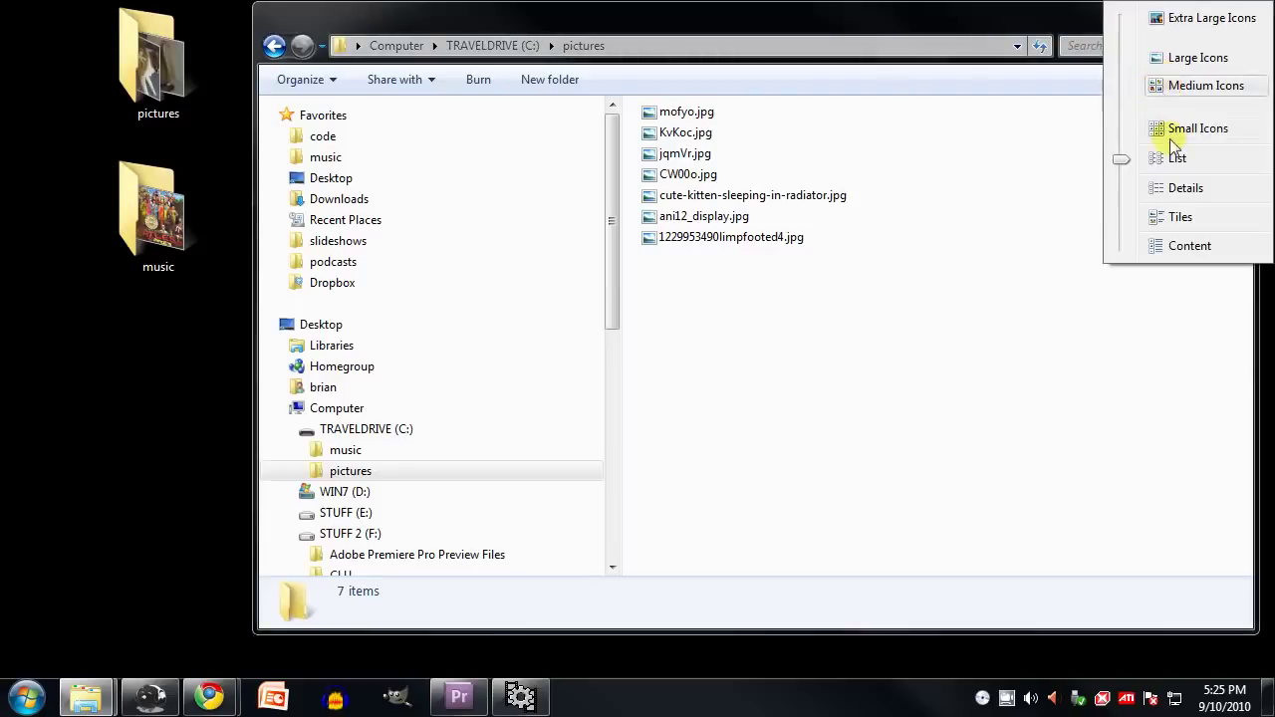
{"action": "left_click", "coordinate": [1181, 222]}
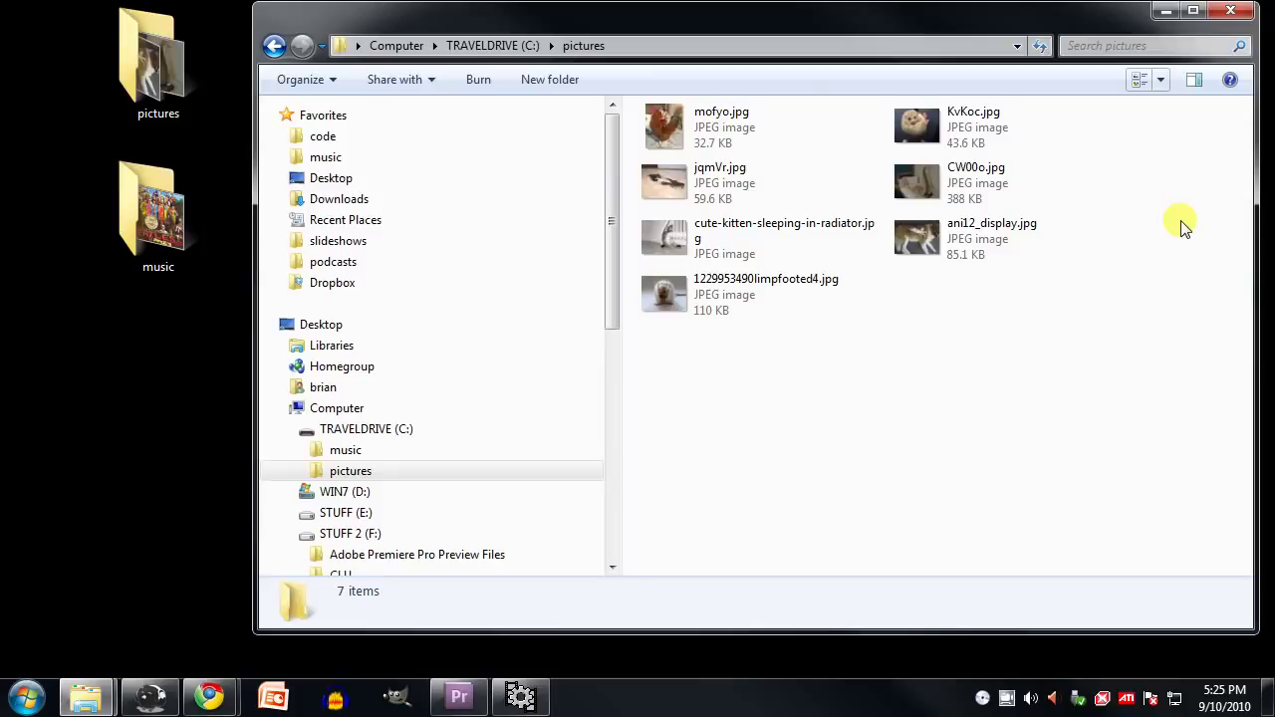
{"action": "left_click", "coordinate": [1160, 82]}
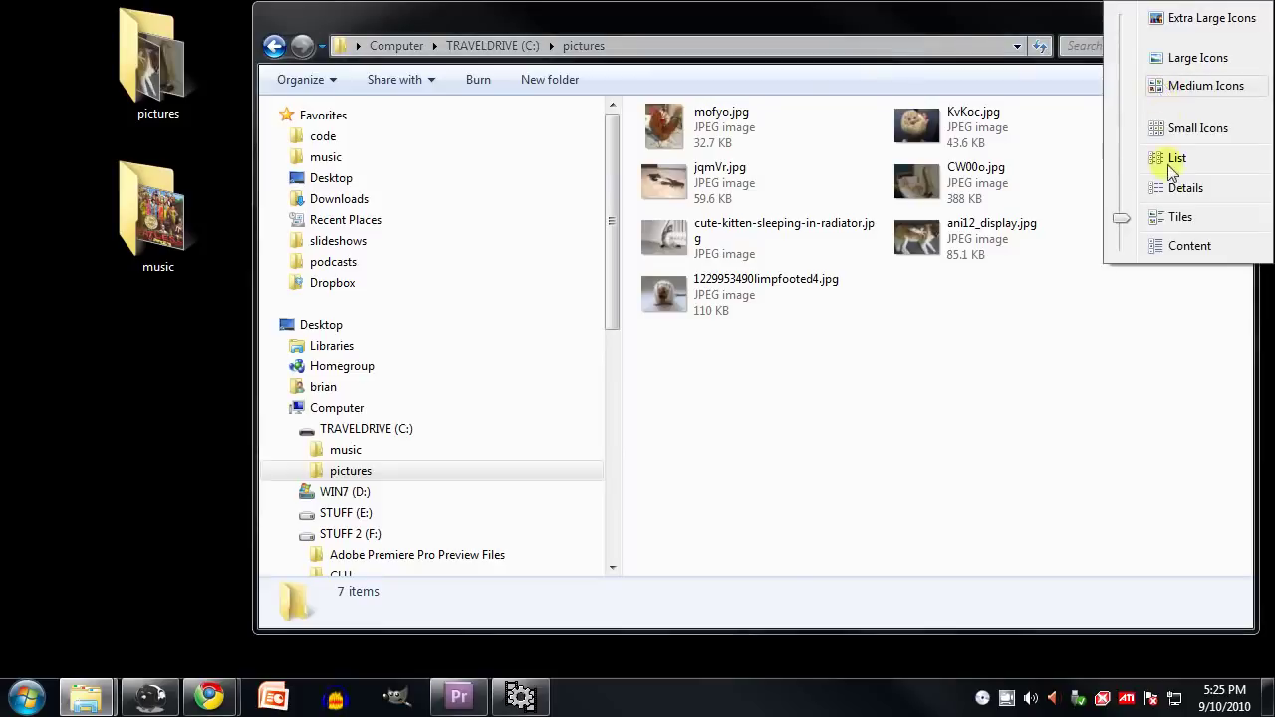
{"action": "left_click", "coordinate": [1180, 246]}
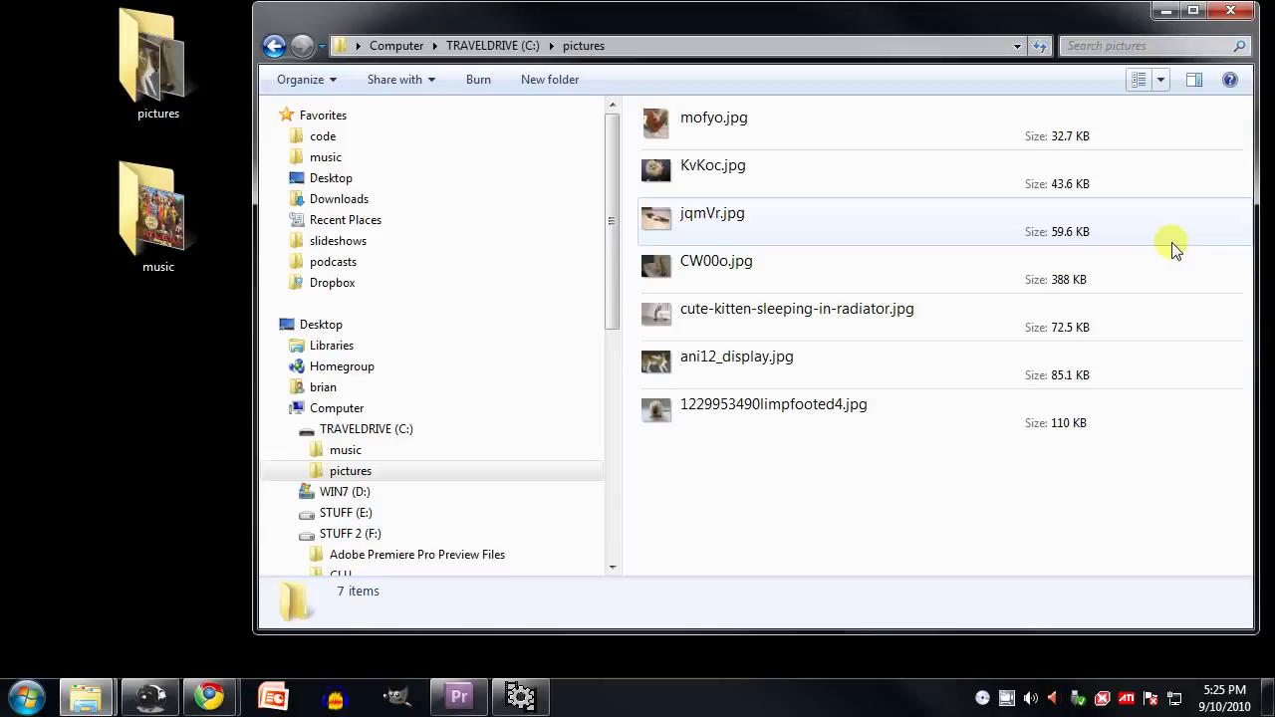
{"action": "left_click", "coordinate": [1160, 80]}
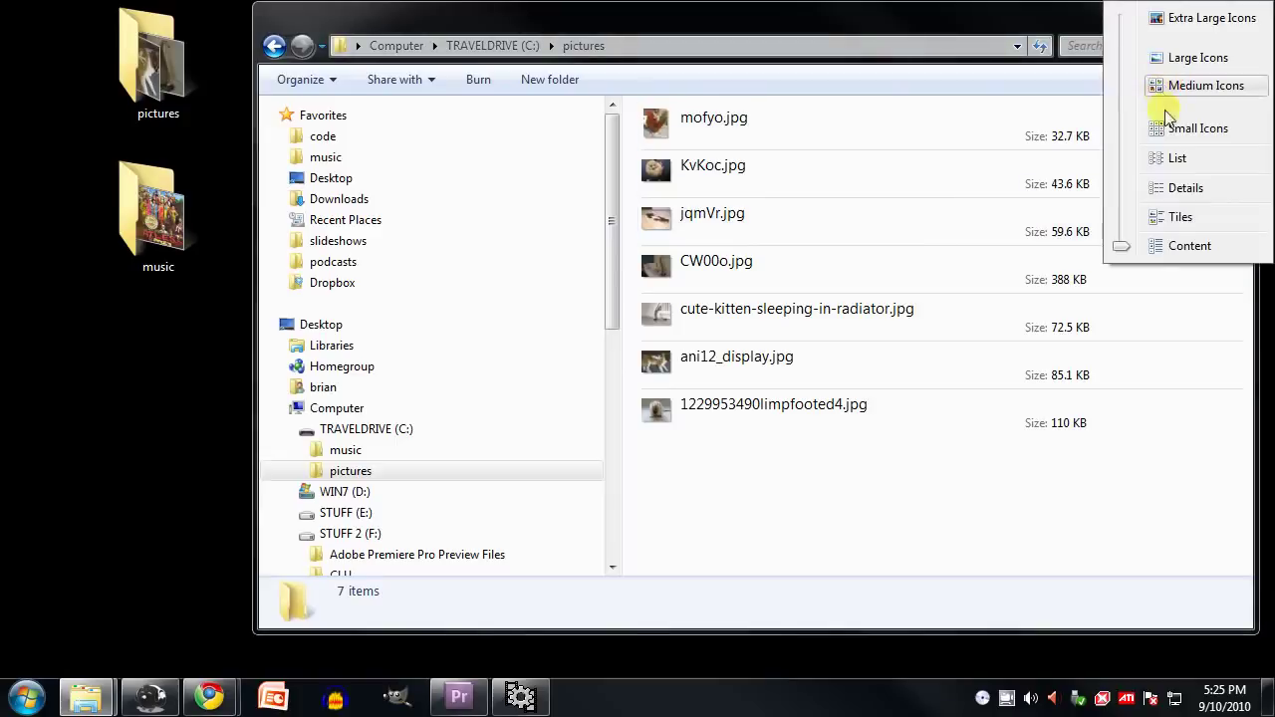
{"action": "left_click", "coordinate": [1181, 189]}
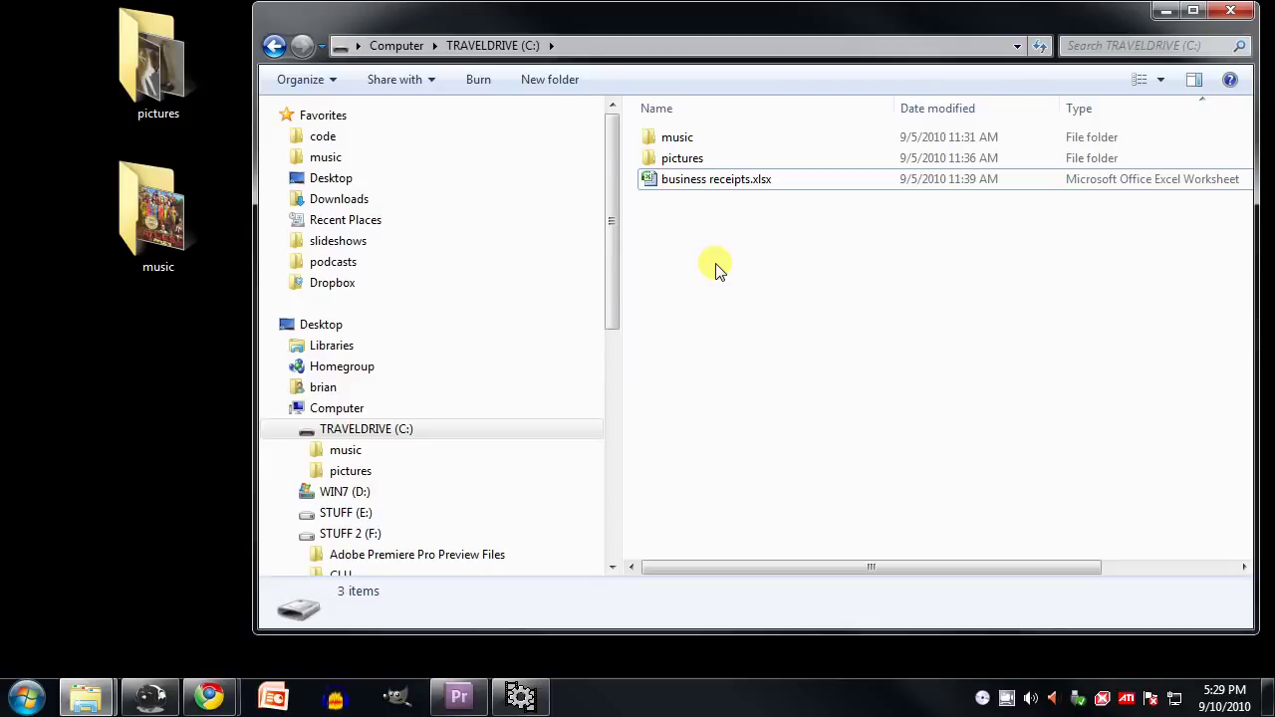
- Open the pictures folder, return to TRAVELDRIVE (C:), and open business receipts.xlsx in its default program
{"action": "double_click", "coordinate": [683, 160]}
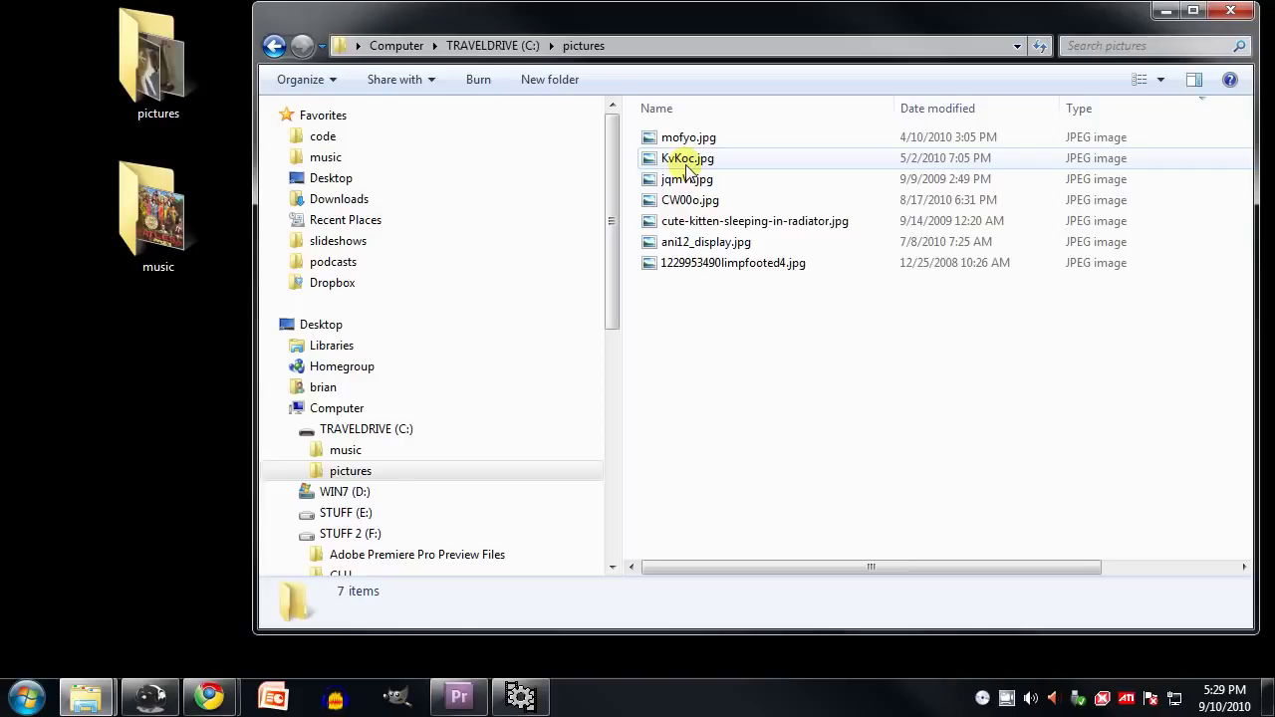
{"action": "key", "text": "BackSpace"}
{"action": "left_click", "coordinate": [725, 184]}
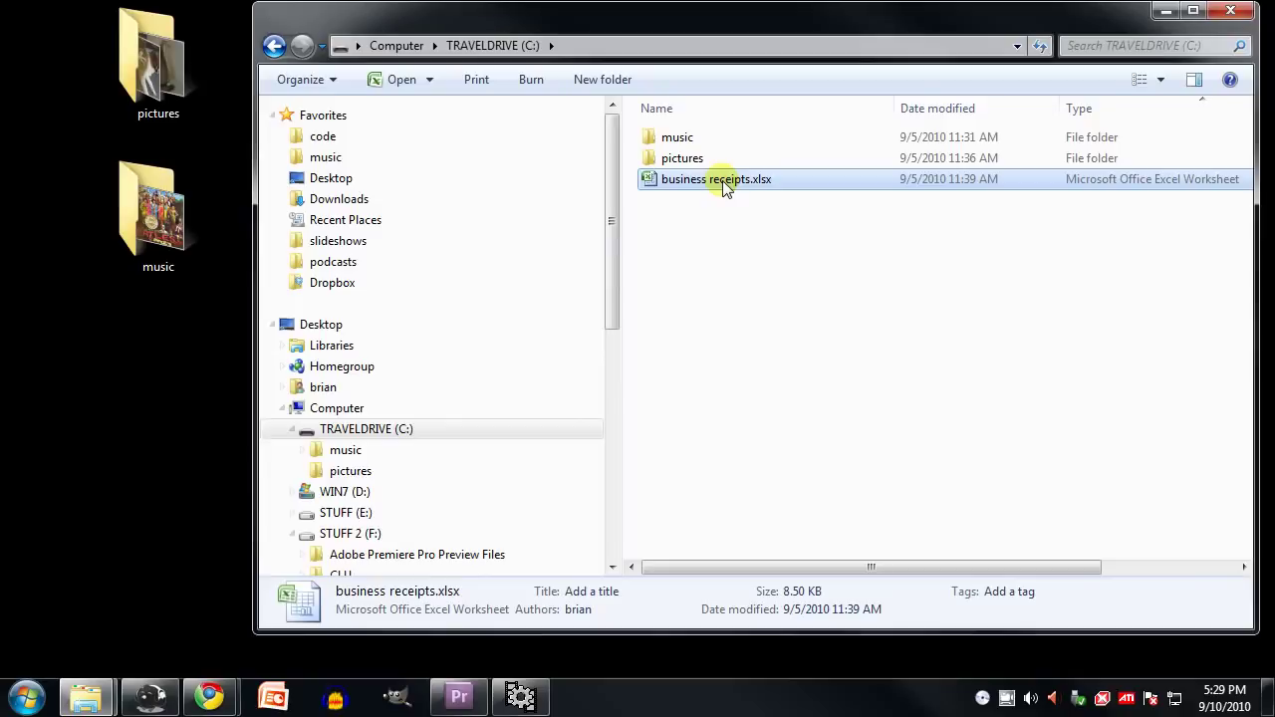
{"action": "double_click", "coordinate": [724, 184]}
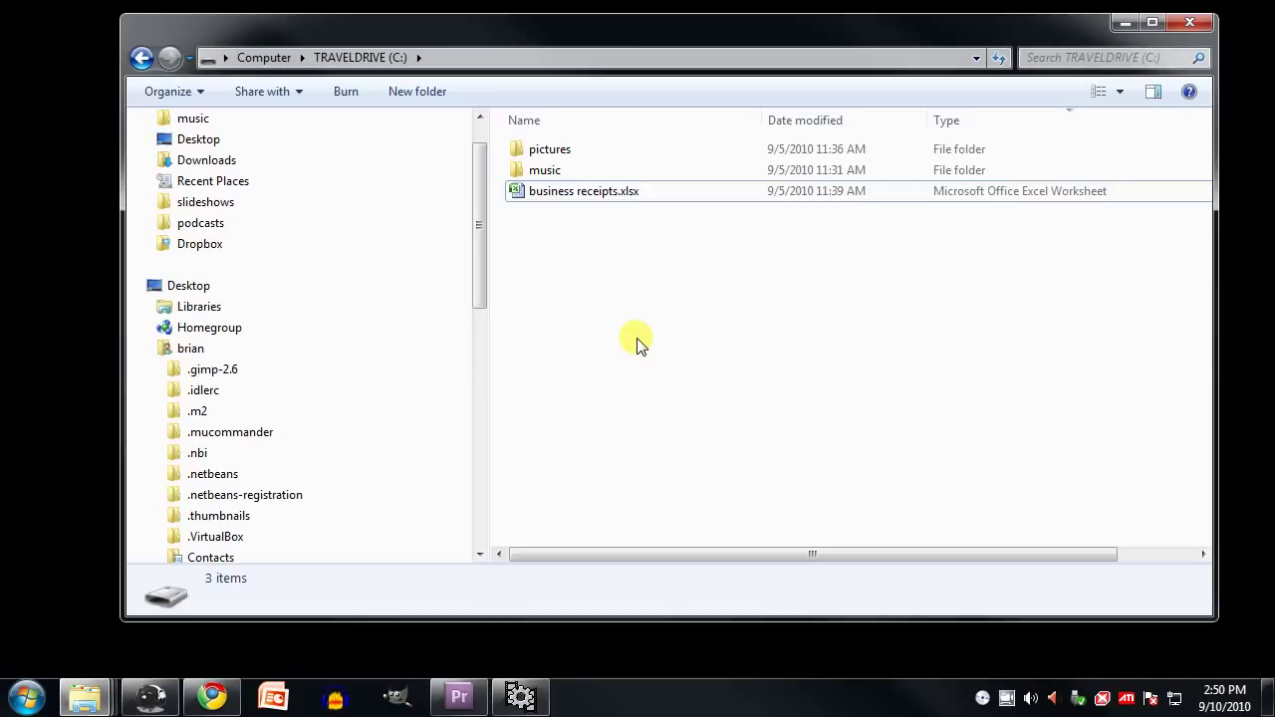
- Create a new Microsoft Office Word document named report.docx in TRAVELDRIVE (C:)
{"action": "right_click", "coordinate": [614, 305]}
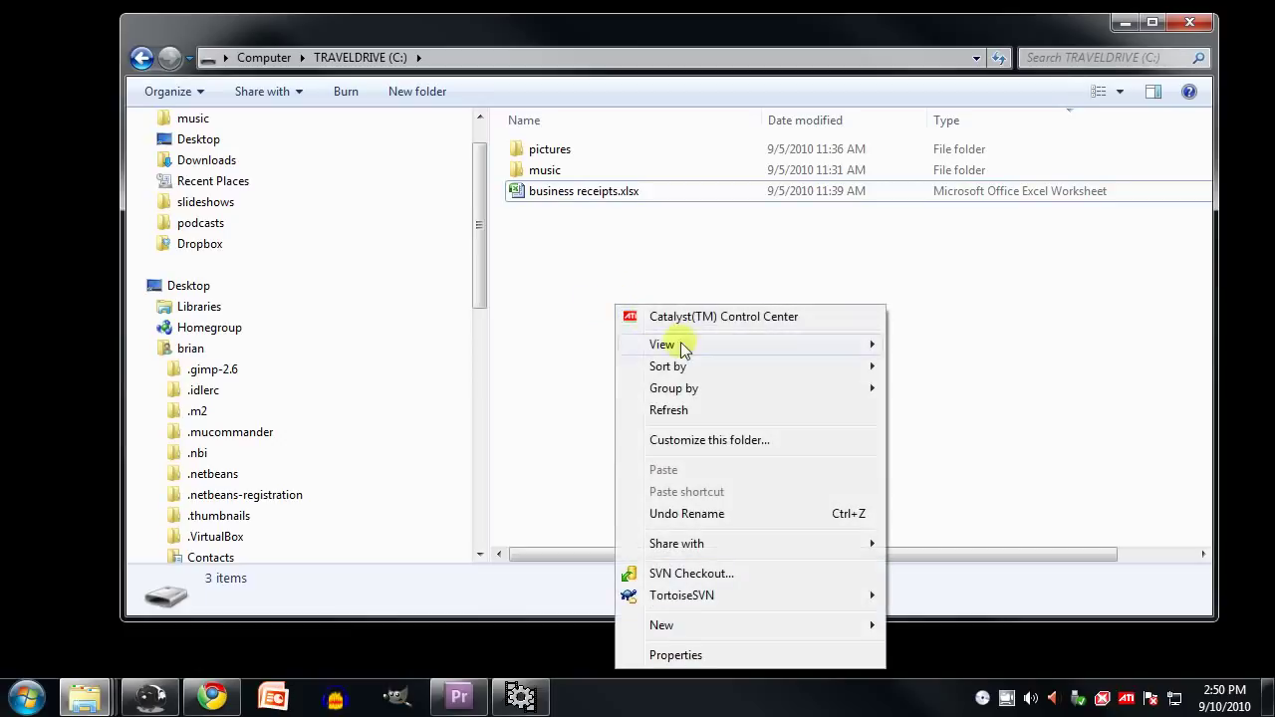
{"action": "mouse_move", "coordinate": [709, 624]}
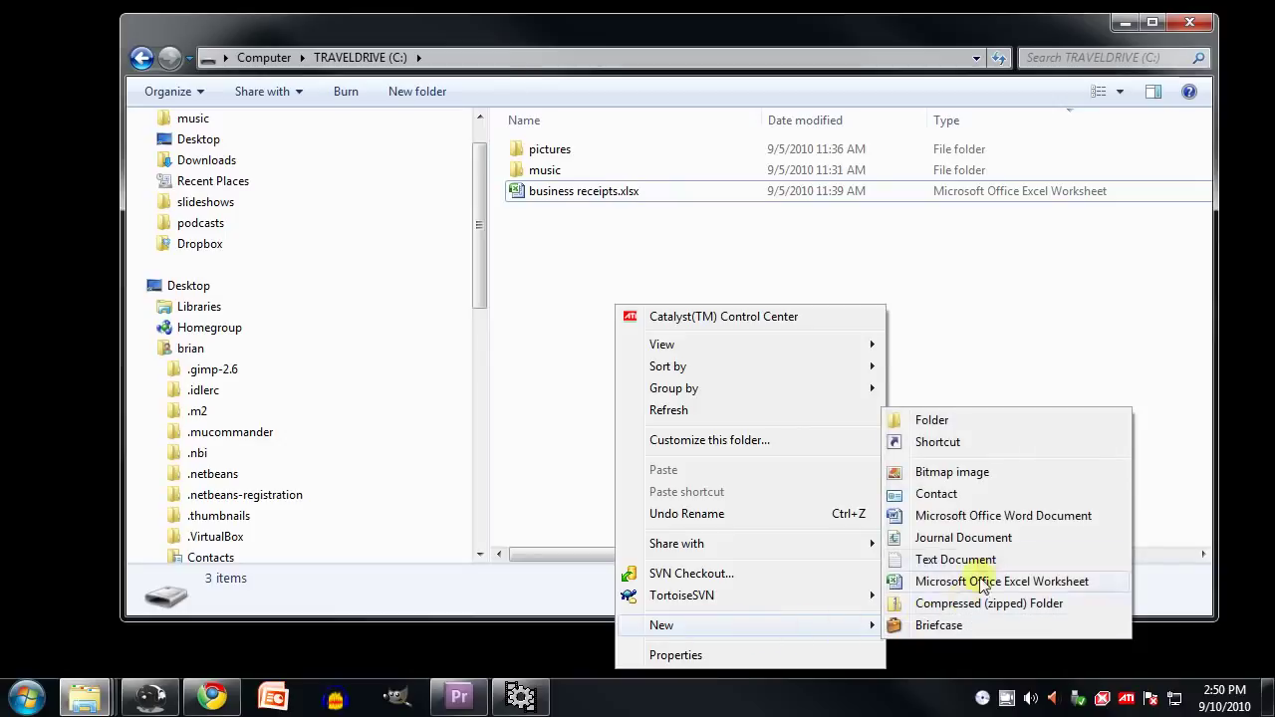
{"action": "left_click", "coordinate": [1008, 516]}
{"action": "type", "text": "report.docx"}
{"action": "key", "text": "Return"}
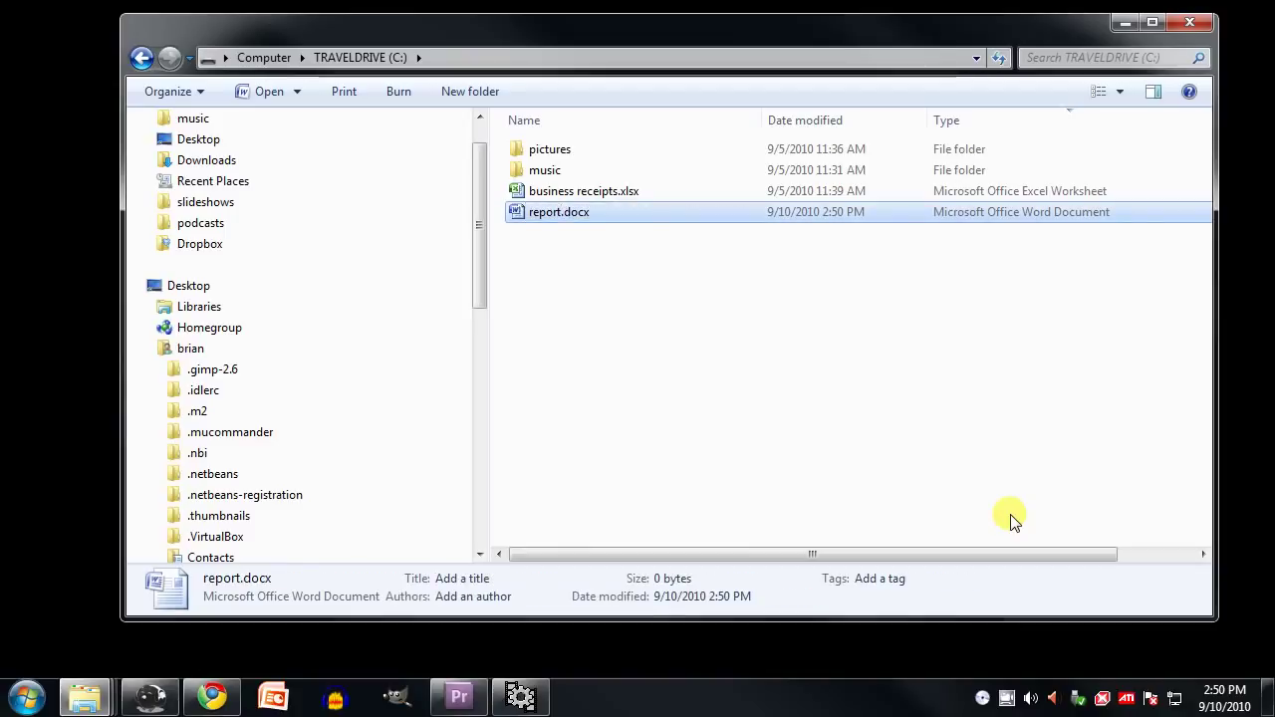
- Create a new folder named "stuff" in TRAVELDRIVE (C:)
{"action": "right_click", "coordinate": [570, 350]}
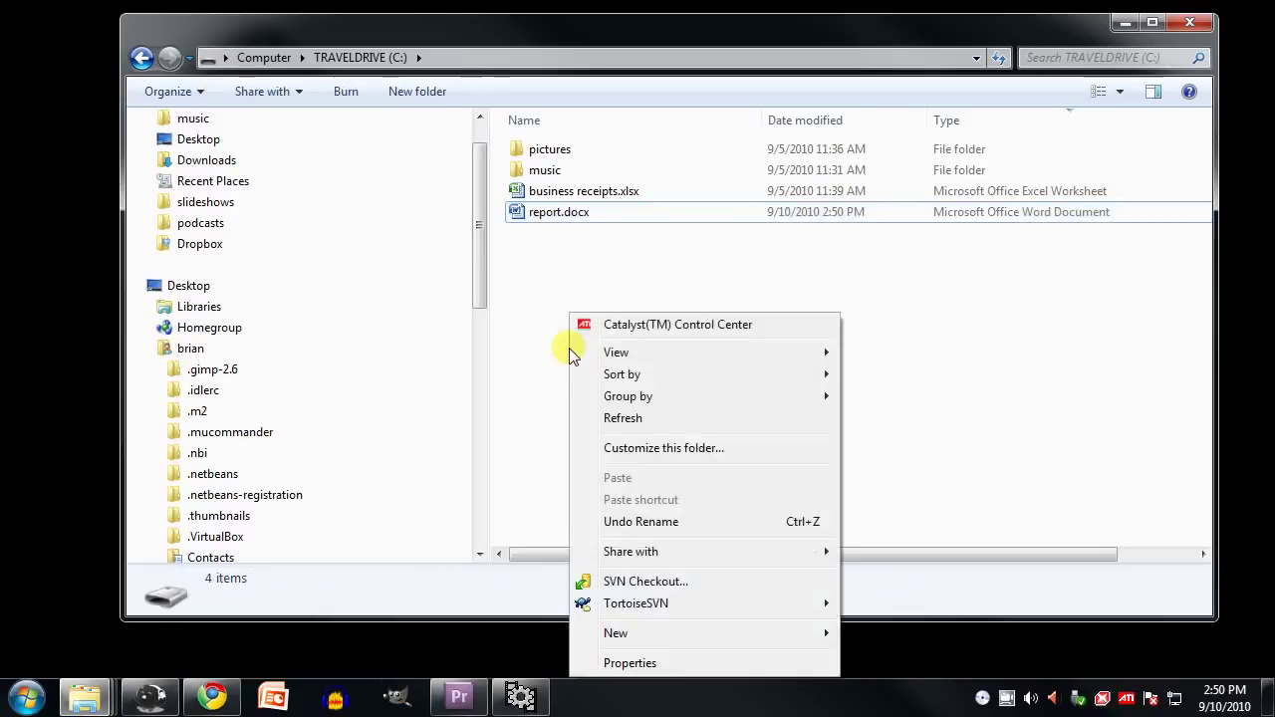
{"action": "mouse_move", "coordinate": [619, 635]}
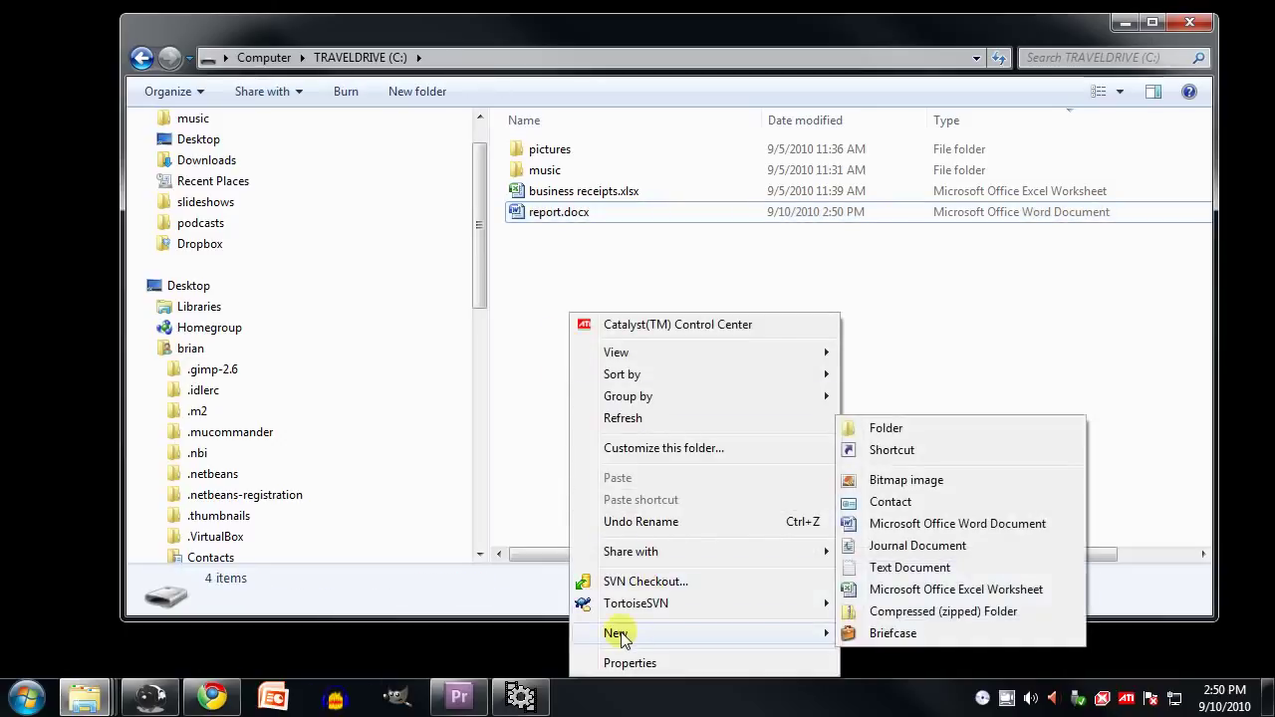
{"action": "left_click", "coordinate": [954, 427]}
{"action": "type", "text": "stuff"}
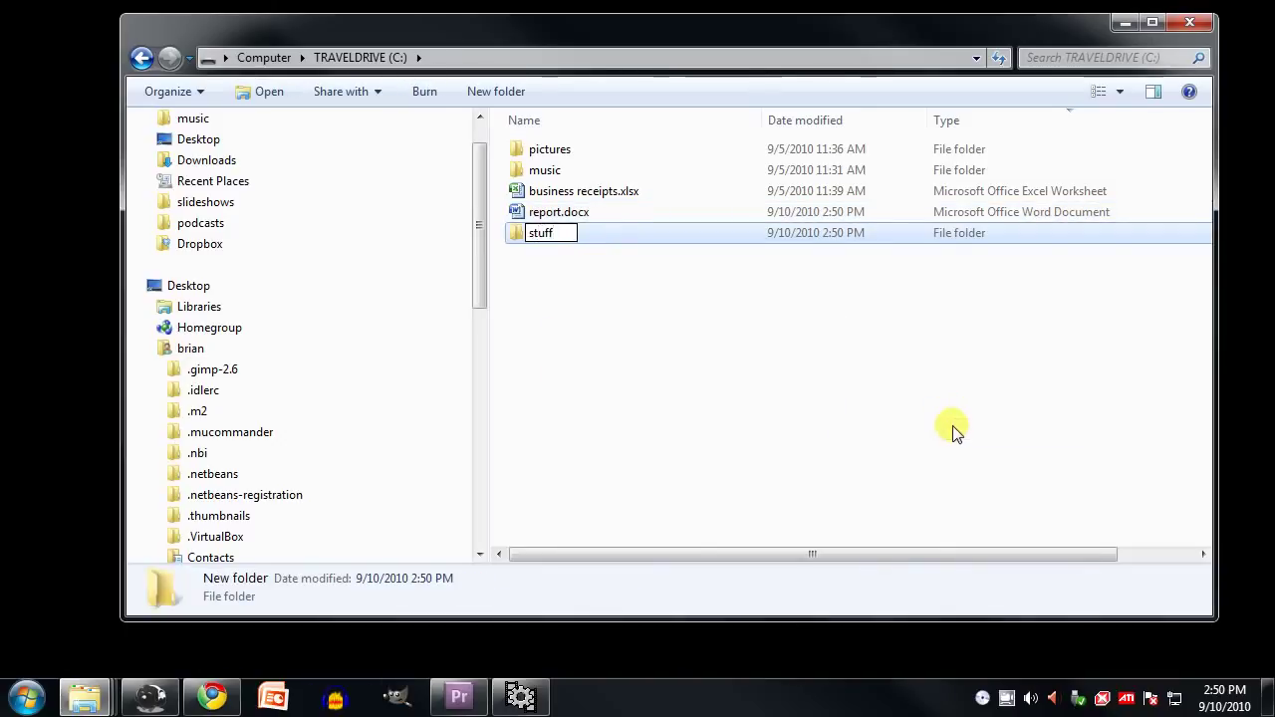
{"action": "key", "text": "Return"}
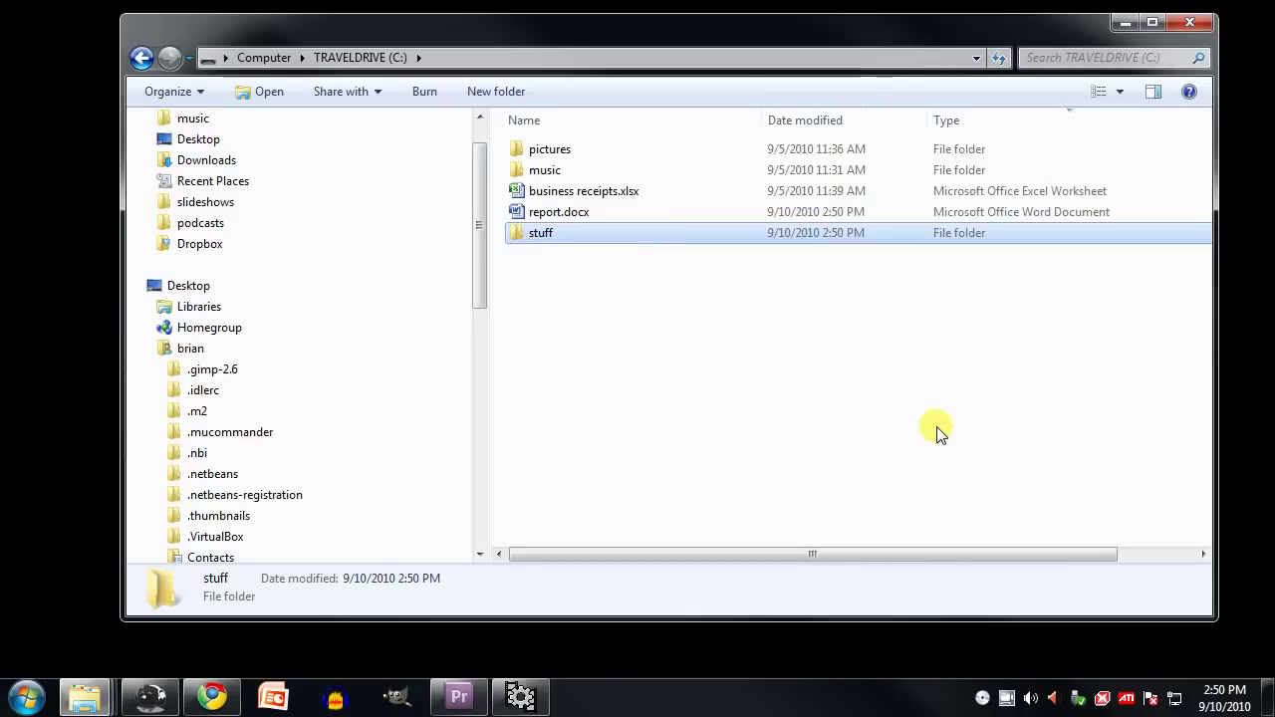
- Create another new folder named "more stuff" in TRAVELDRIVE (C:)
{"action": "left_click", "coordinate": [476, 100]}
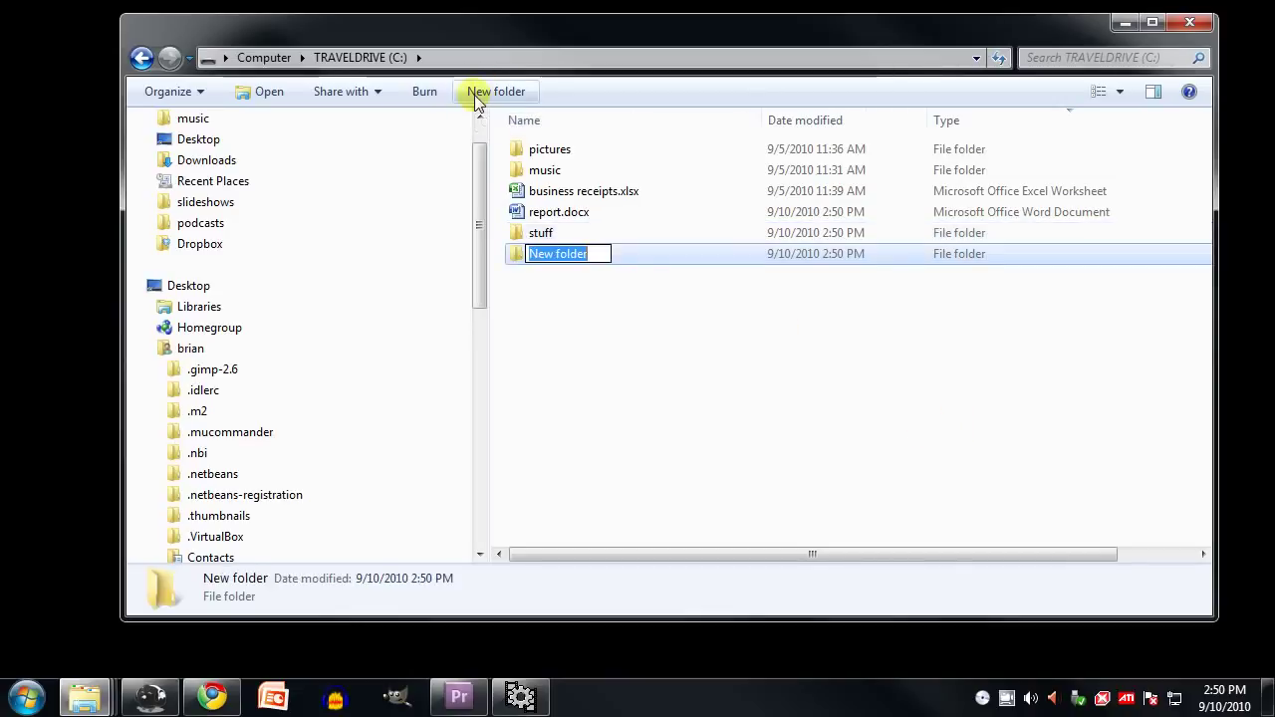
{"action": "type", "text": "more stuff"}
{"action": "key", "text": "Return"}
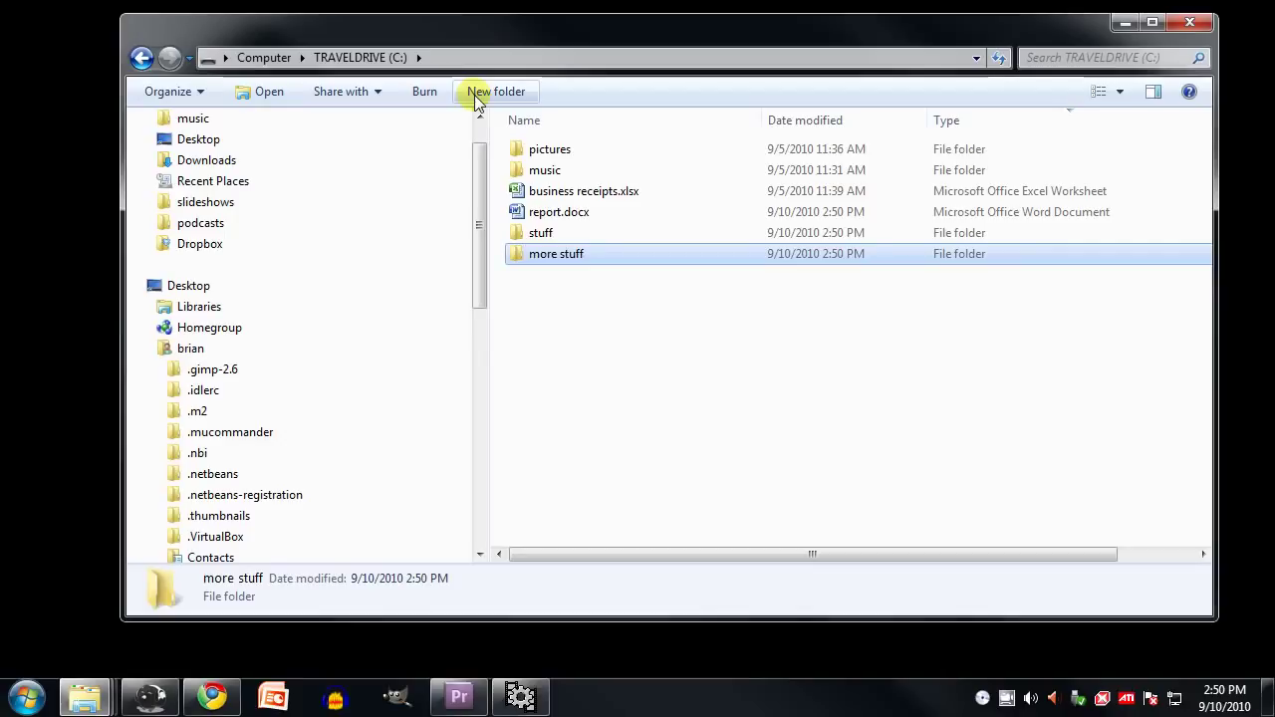
{"action": "left_click", "coordinate": [698, 360]}
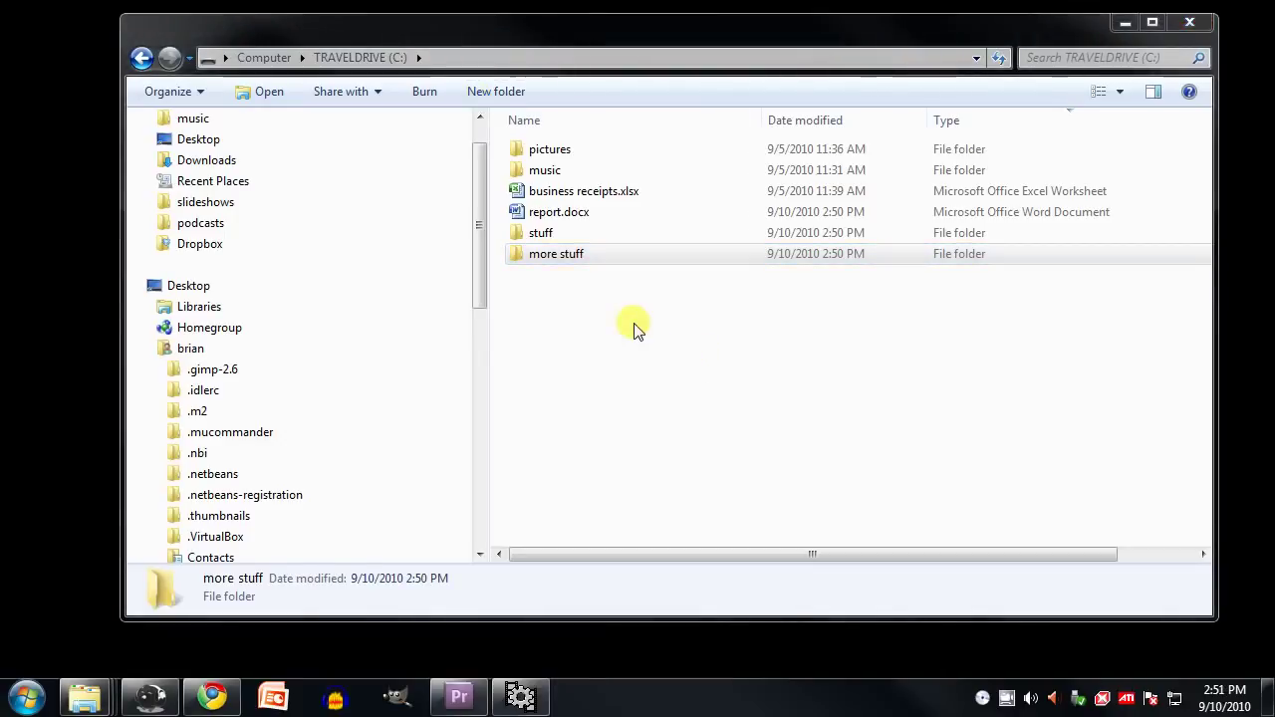
- Permanently delete the "more stuff" folder from TRAVELDRIVE (C:)
{"action": "right_click", "coordinate": [558, 259]}
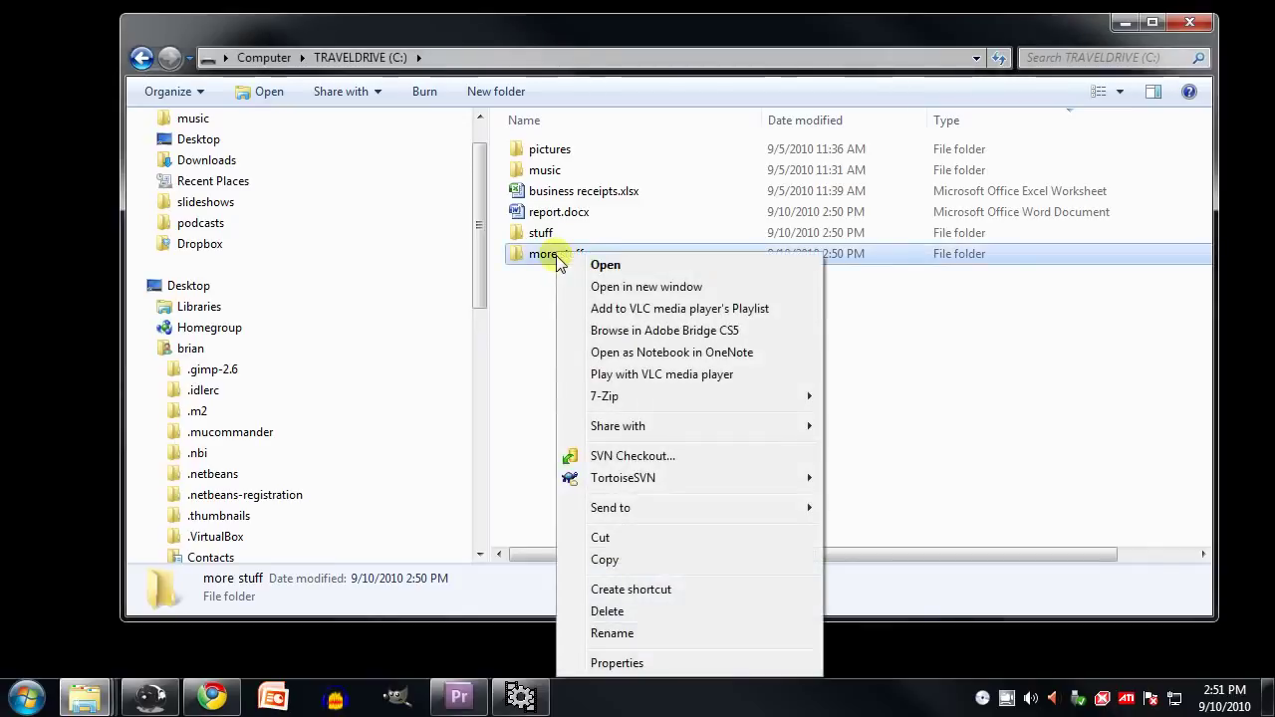
{"action": "left_click", "coordinate": [613, 611]}
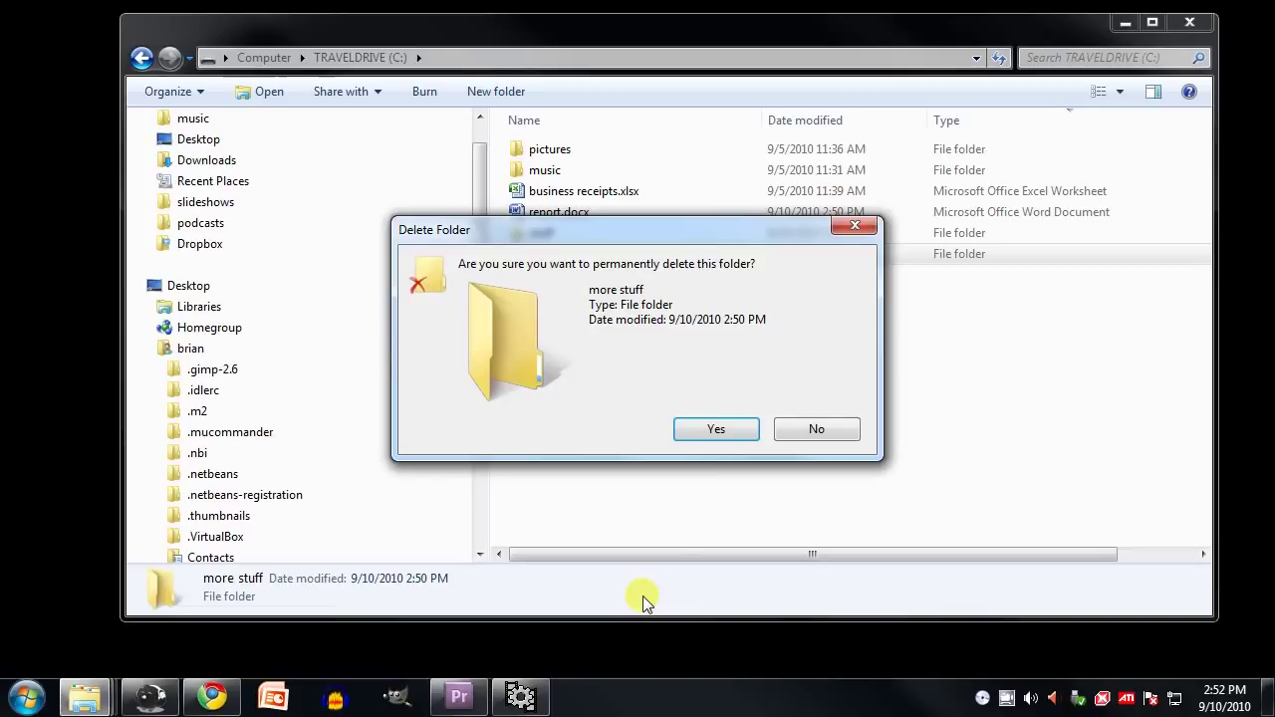
{"action": "left_click", "coordinate": [719, 430]}
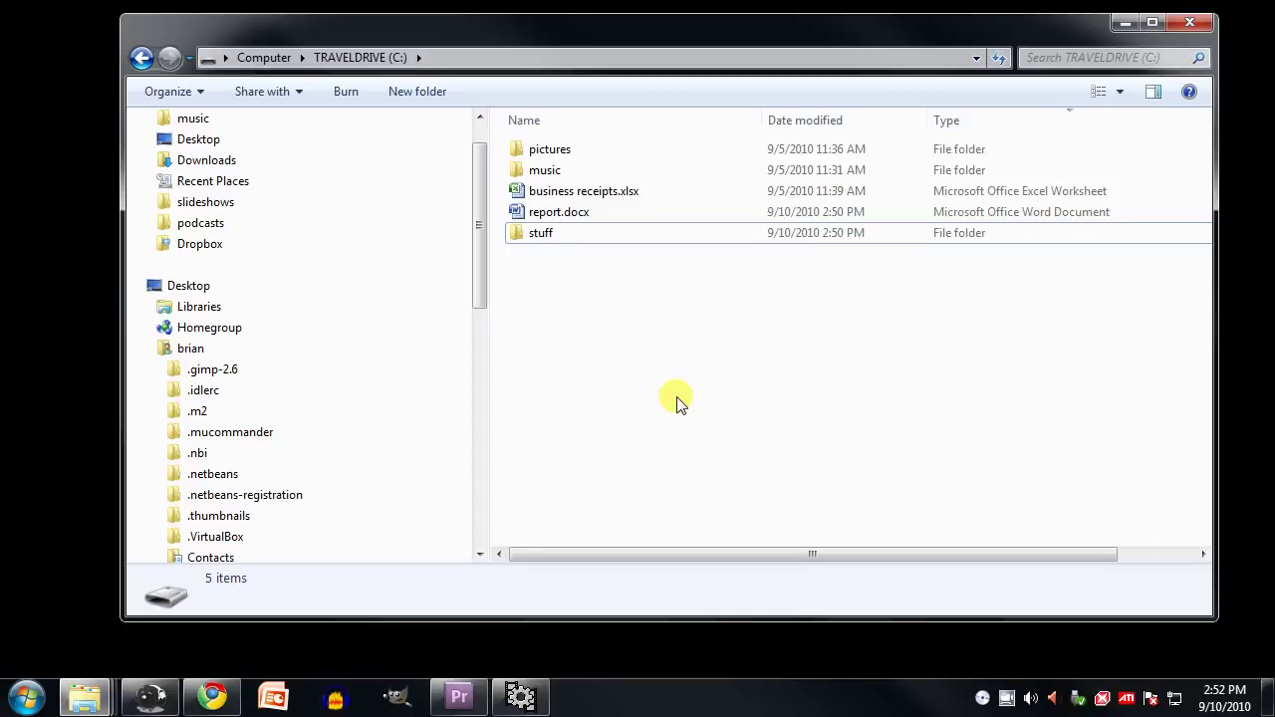
- Permanently delete report.docx and the "stuff" folder together from TRAVELDRIVE (C:)
{"action": "left_click_drag", "start_coordinate": [617, 324], "coordinate": [519, 217]}
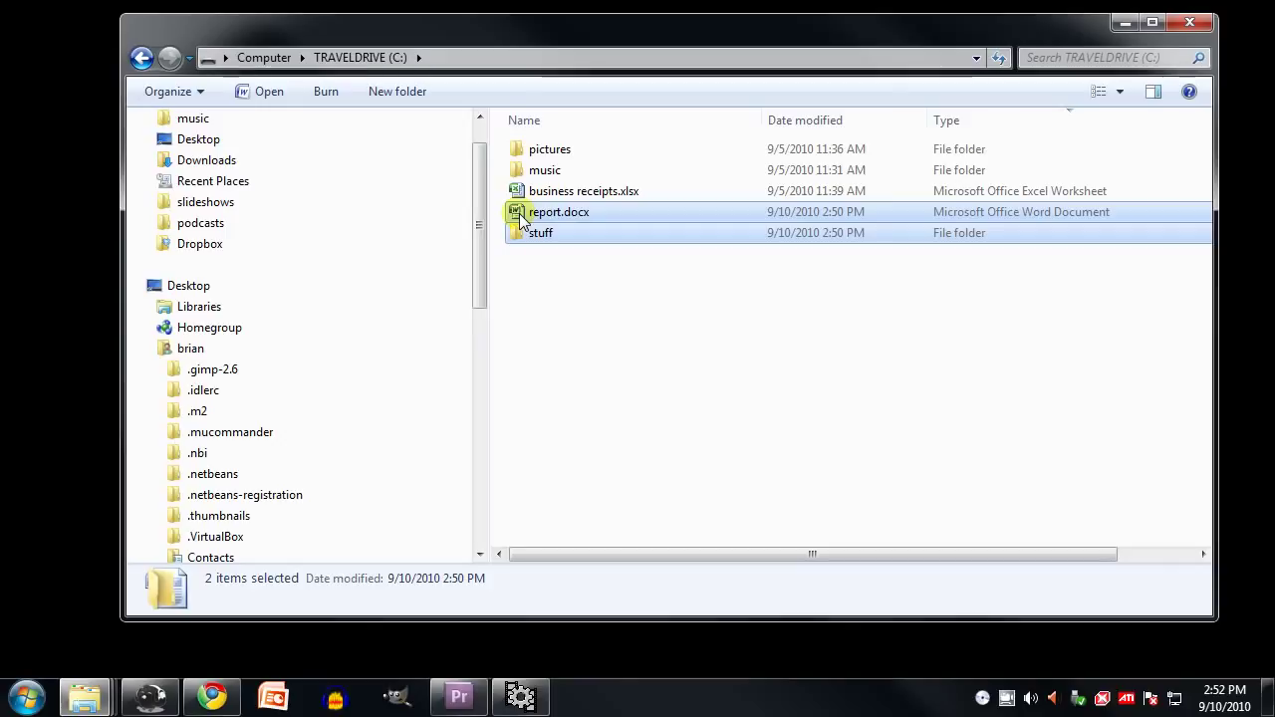
{"action": "key", "text": "shift+Delete"}
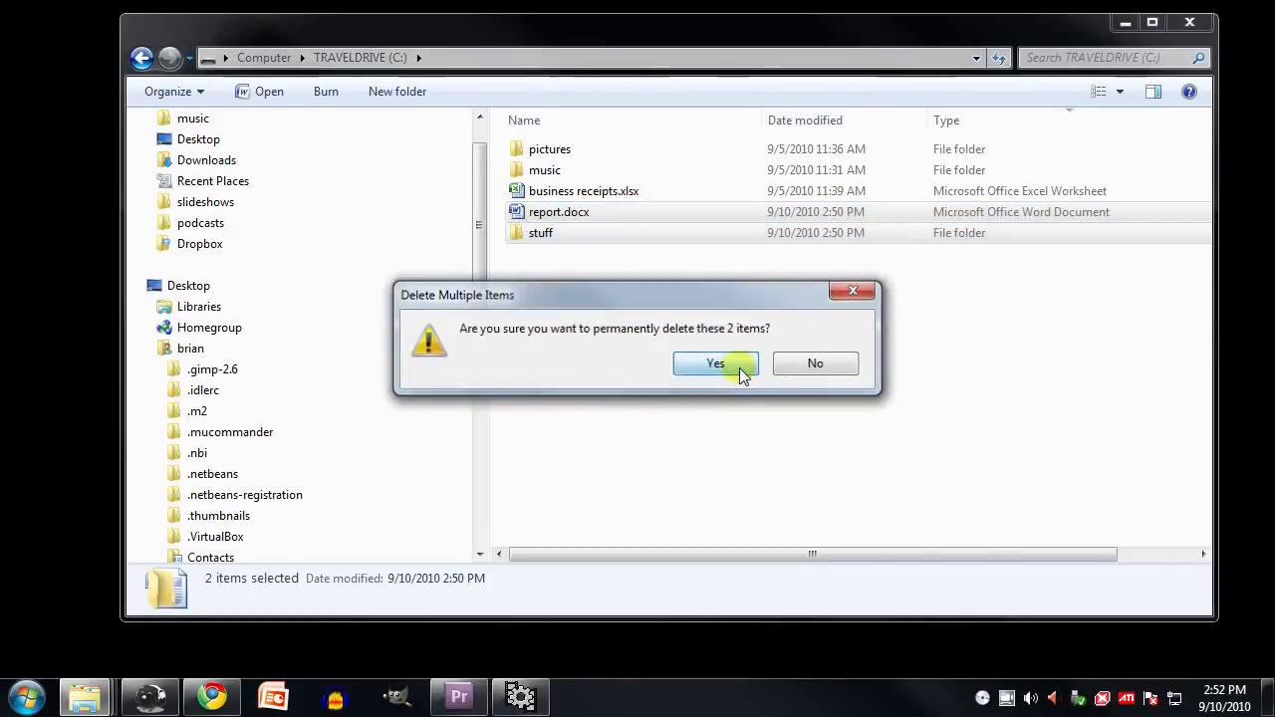
{"action": "left_click", "coordinate": [737, 368]}
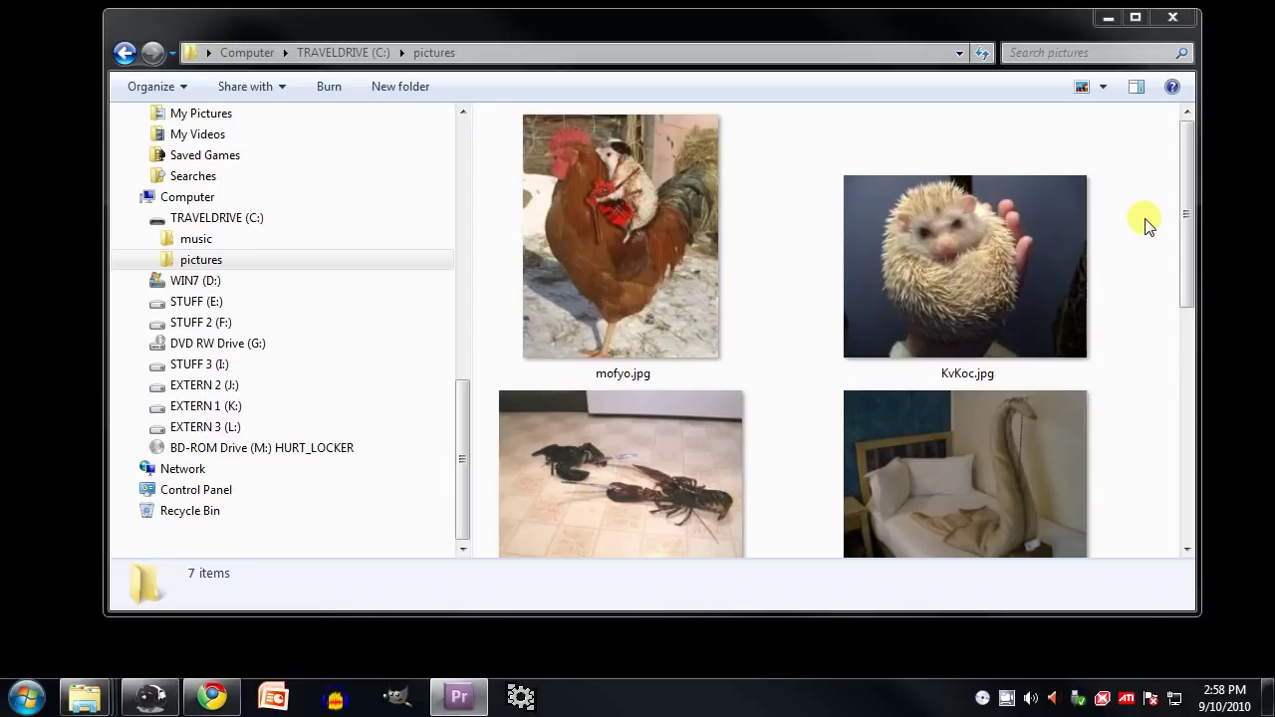
- Copy KvKoc.jpg from the pictures folder and paste it into the music folder of TRAVELDRIVE (C:)
{"action": "right_click", "coordinate": [1014, 238]}
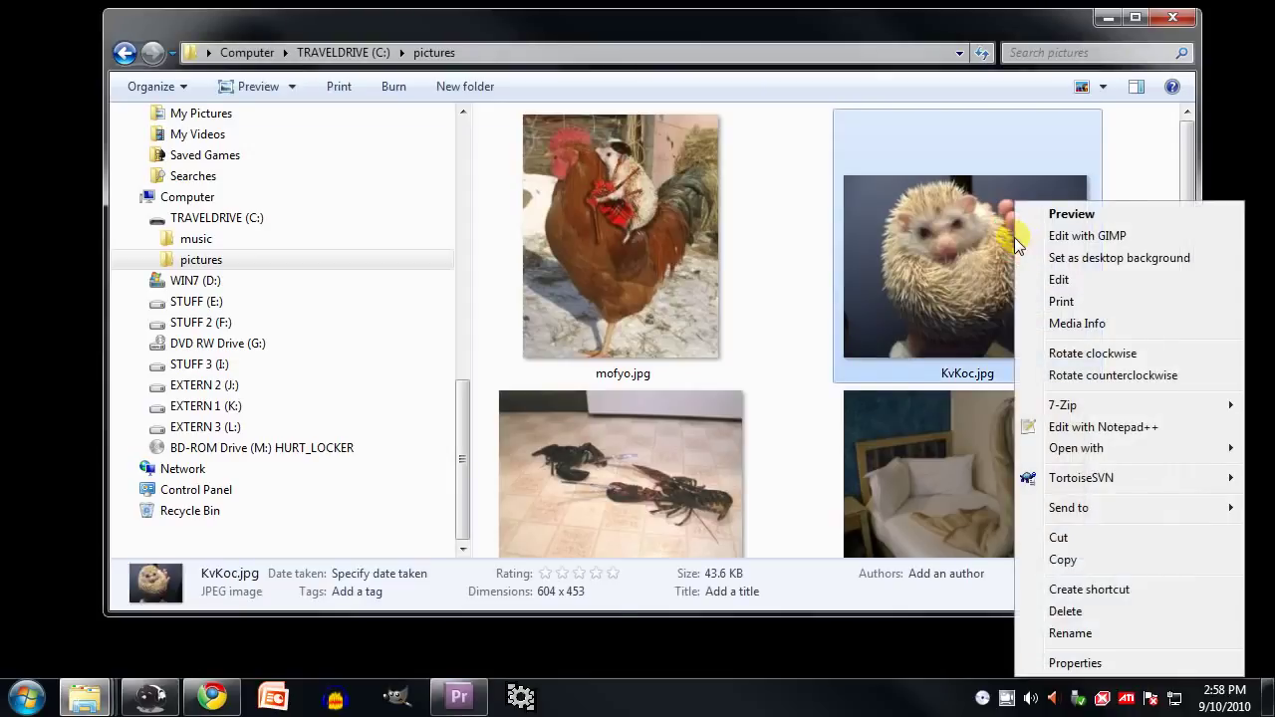
{"action": "left_click", "coordinate": [1063, 560]}
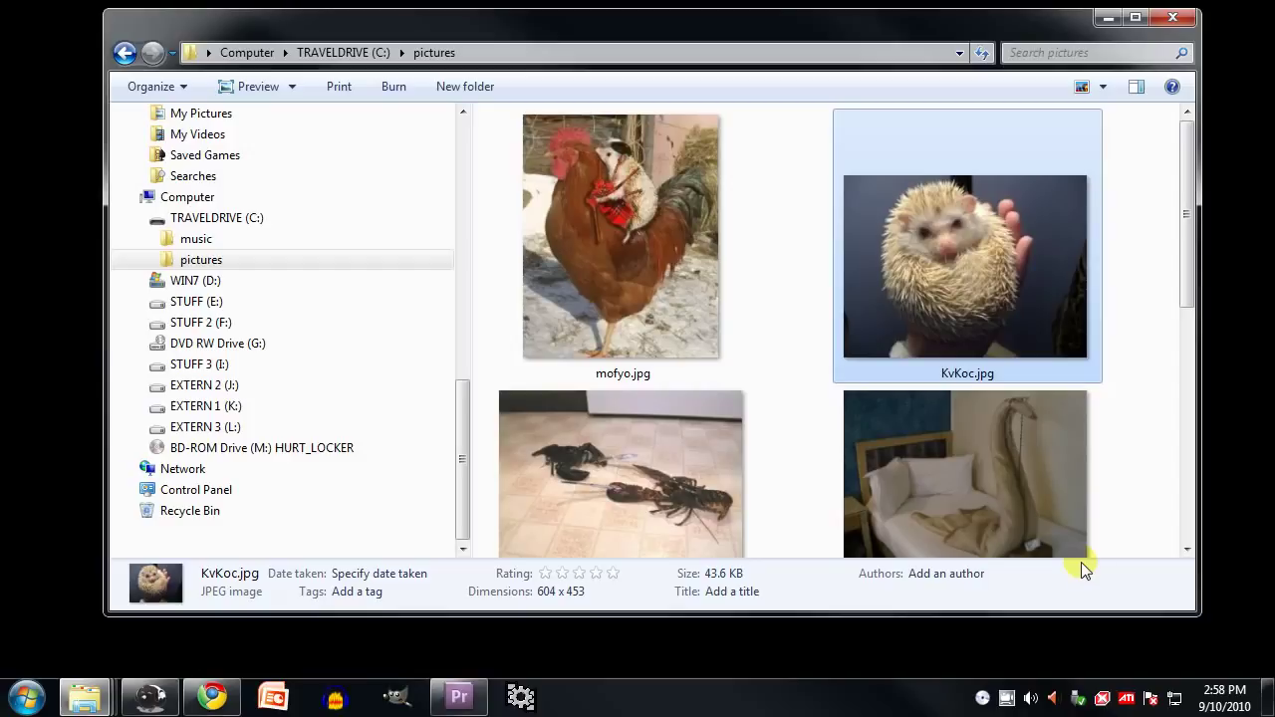
{"action": "left_click", "coordinate": [191, 244]}
{"action": "right_click", "coordinate": [601, 277]}
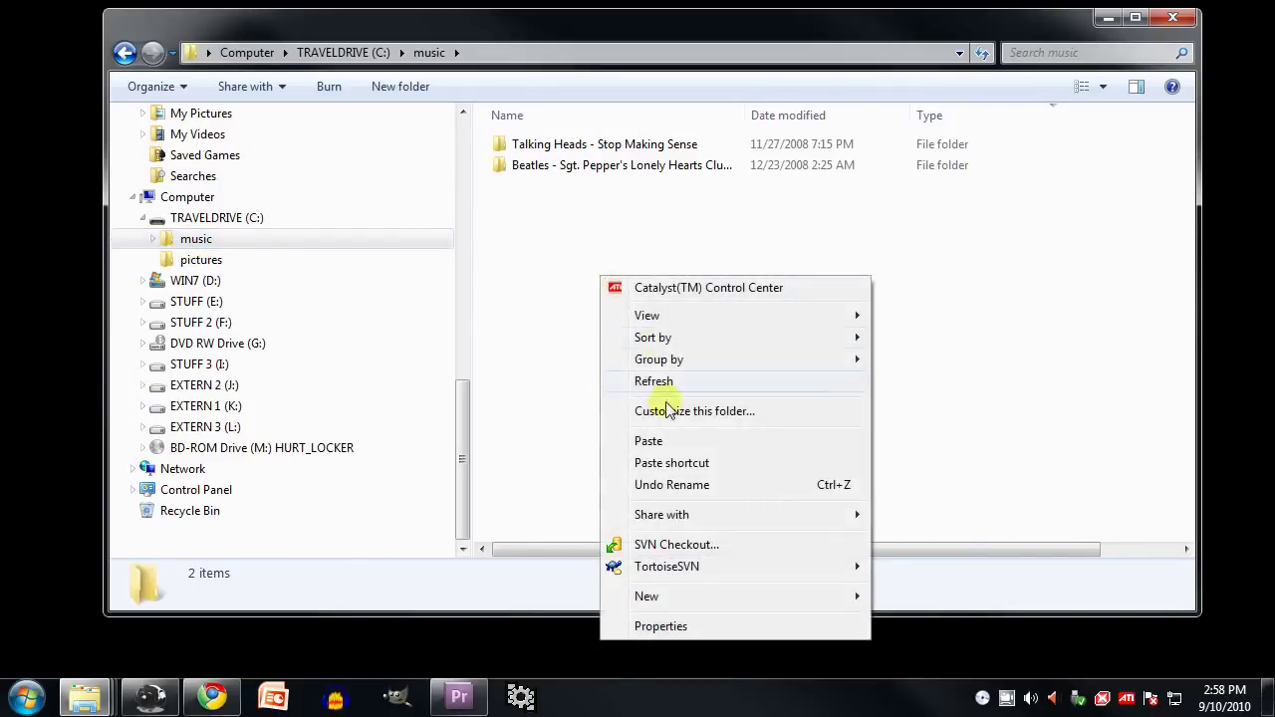
{"action": "left_click", "coordinate": [649, 440]}
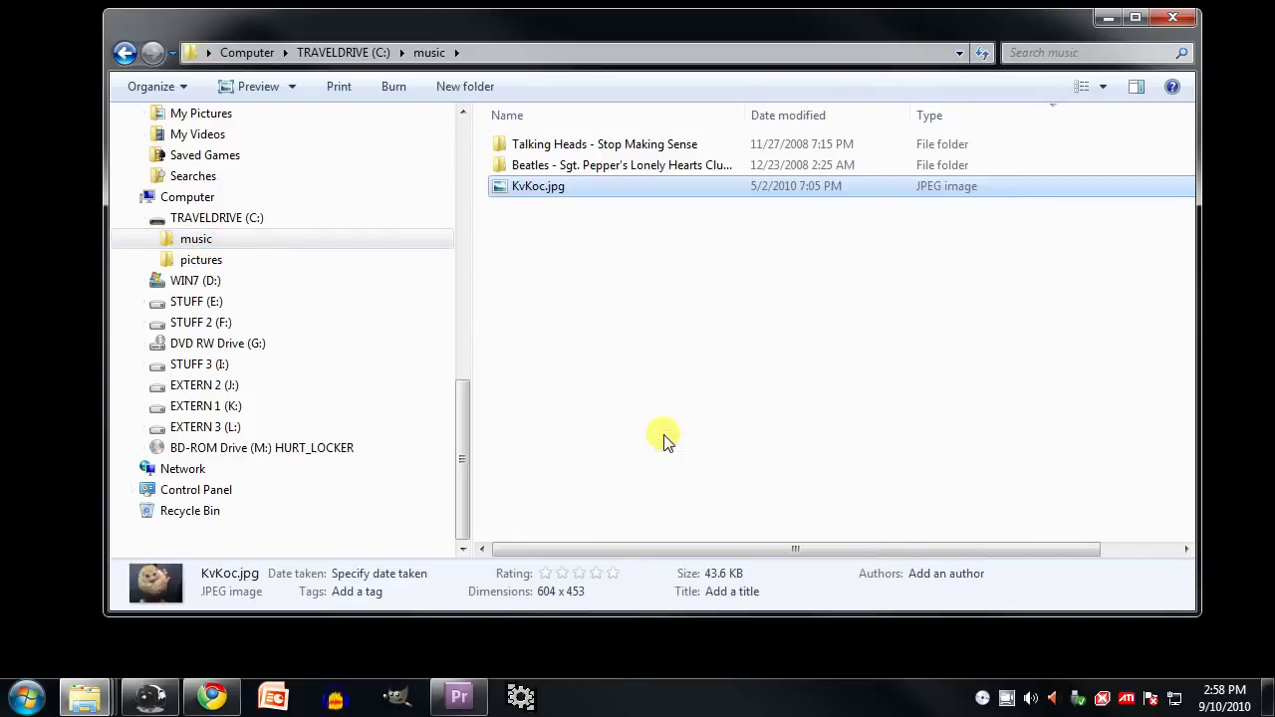
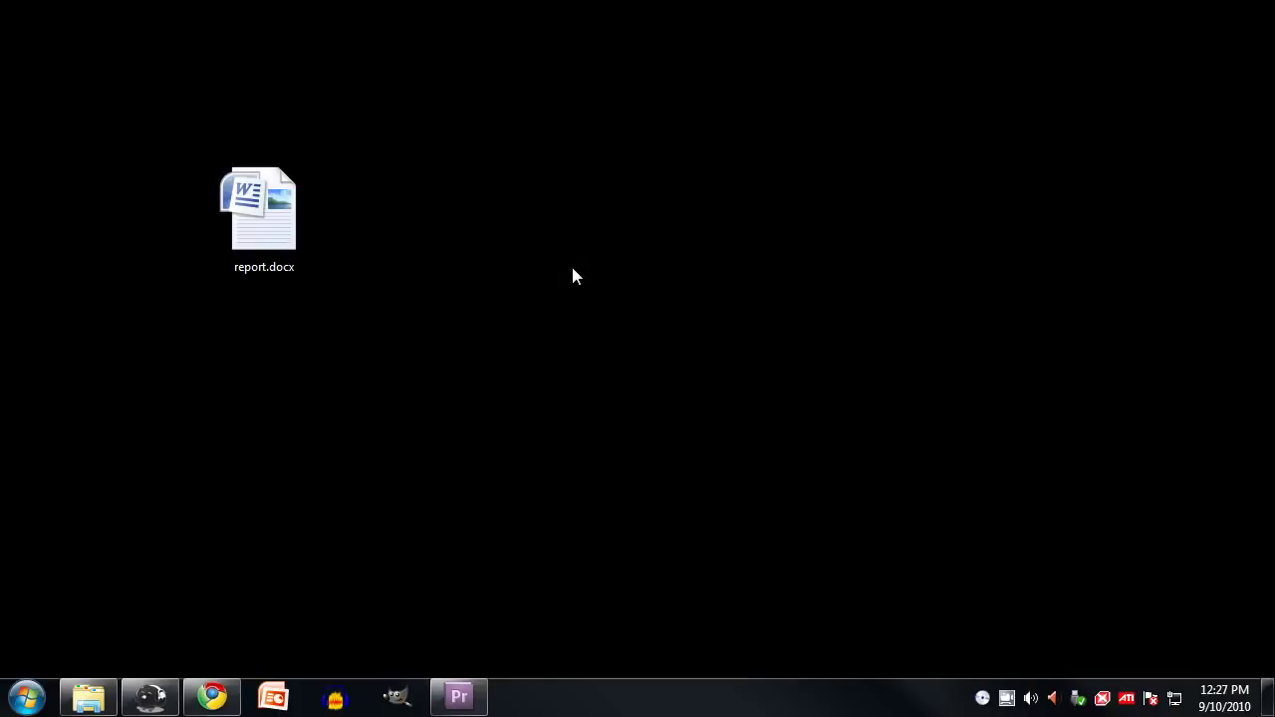
- Open the desktop's report.docx with its default program, and then with OOo-dev Writer instead
{"action": "double_click", "coordinate": [277, 249]}
{"action": "right_click", "coordinate": [279, 208]}
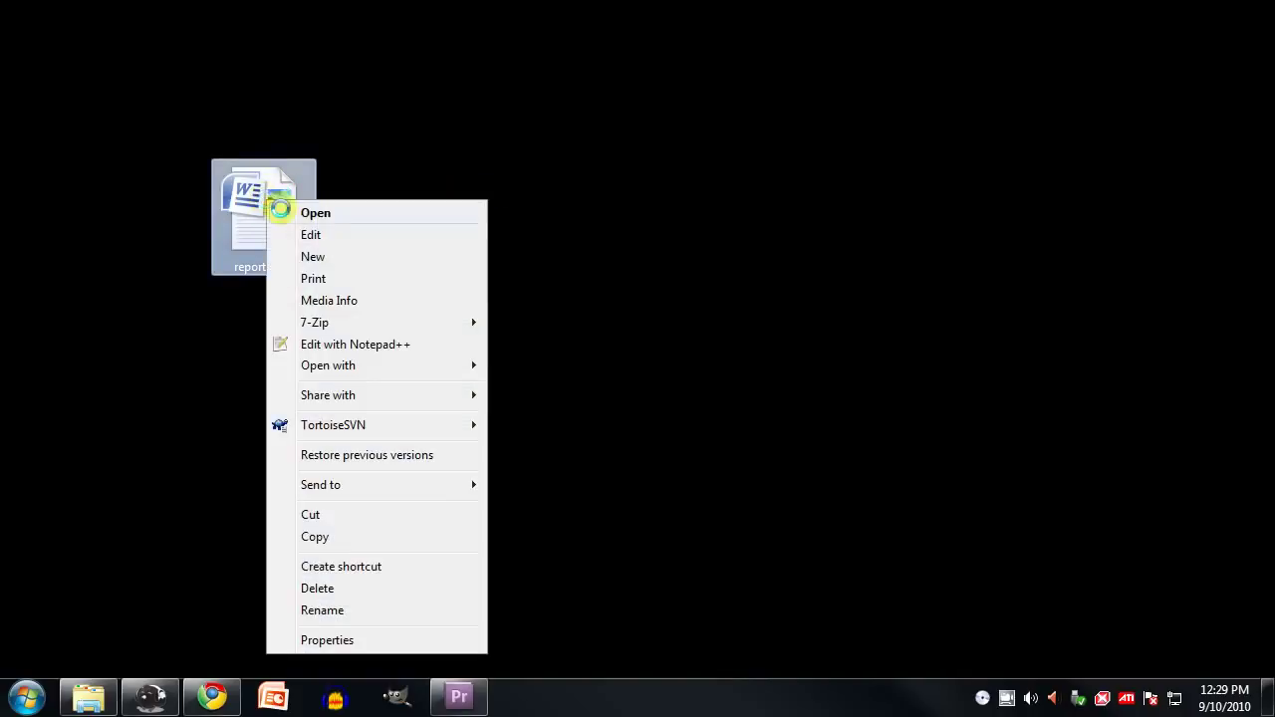
{"action": "mouse_move", "coordinate": [336, 364]}
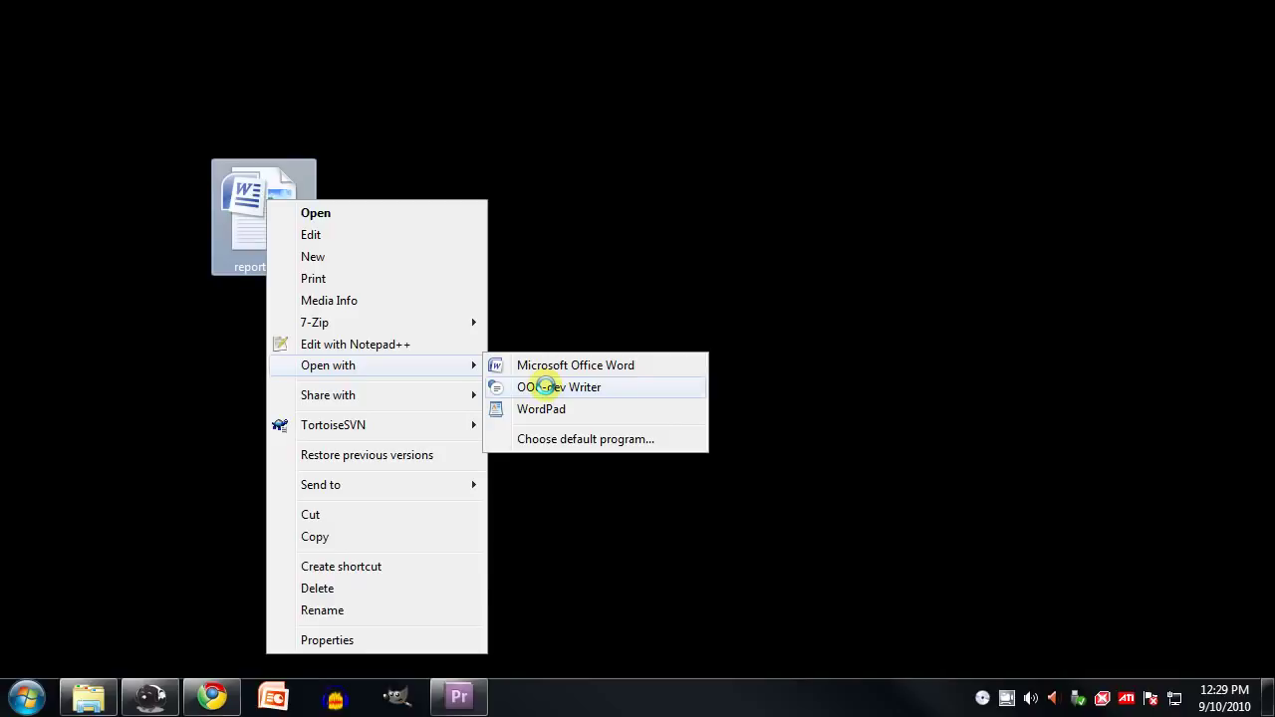
{"action": "left_click", "coordinate": [546, 386]}
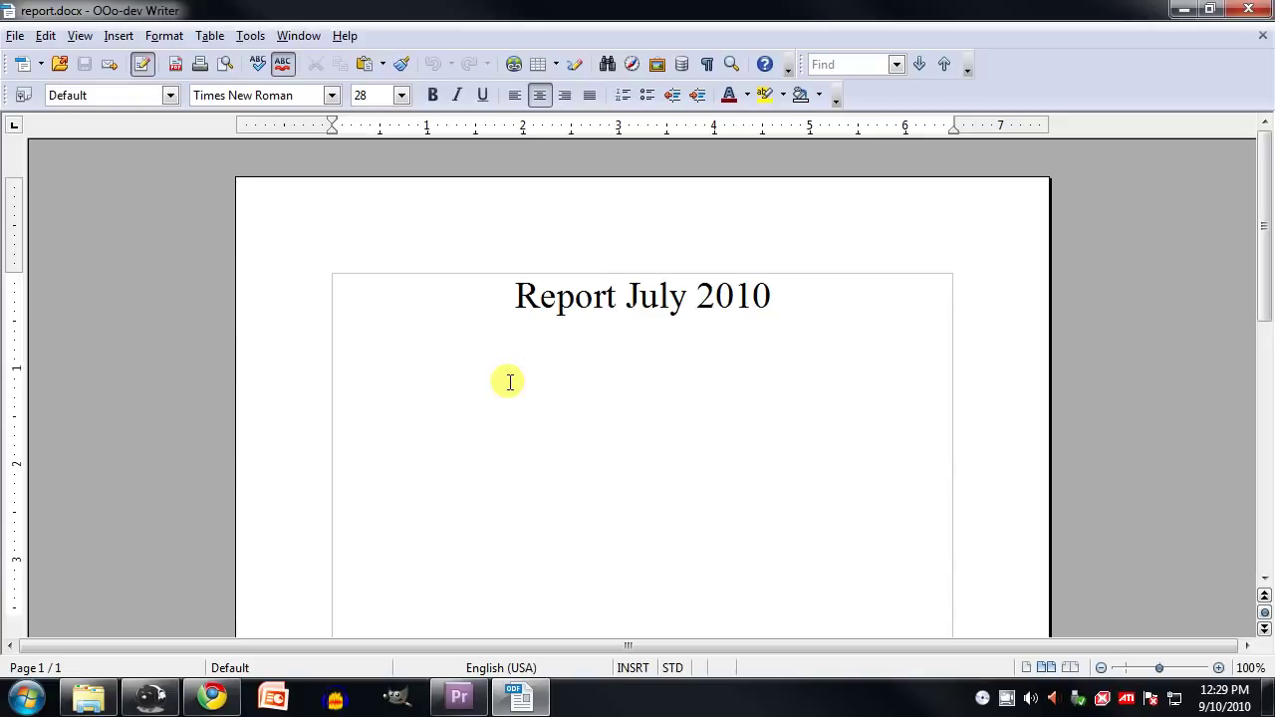
- Open the Windows Task Manager
{"action": "key", "text": "ctrl+shift+Escape"}
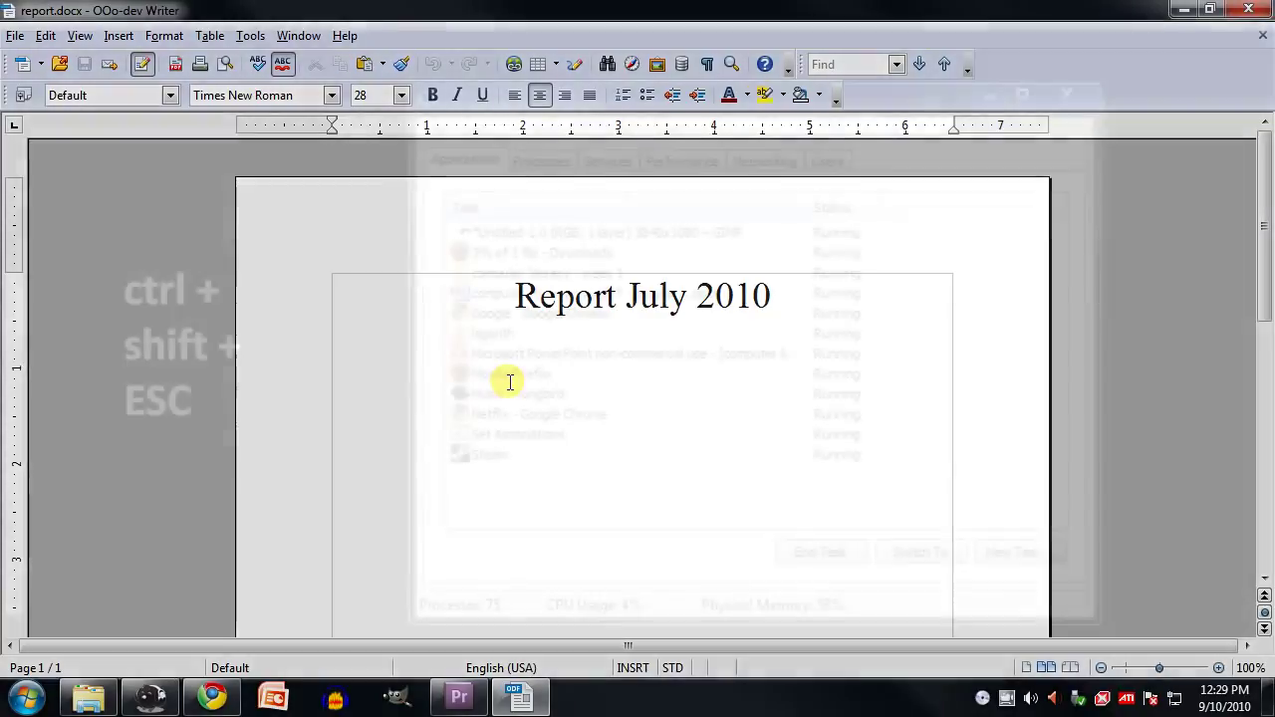